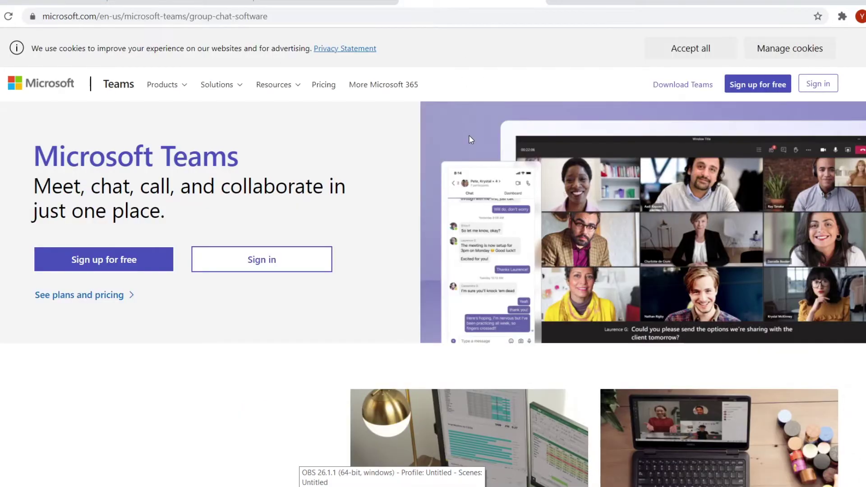
# Compare the monday.com and Microsoft Teams pages, ending at the top of monday.com's home page
pyautogui.click(324, 3)
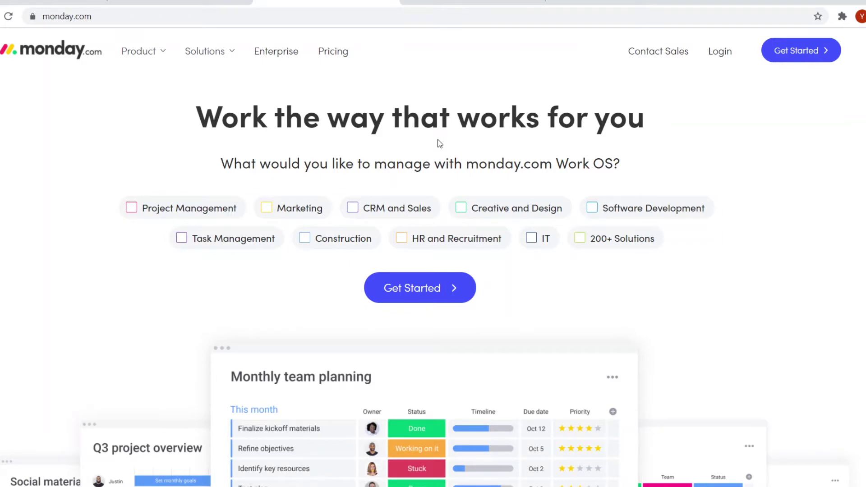
pyautogui.scroll(-10, 534, 205)
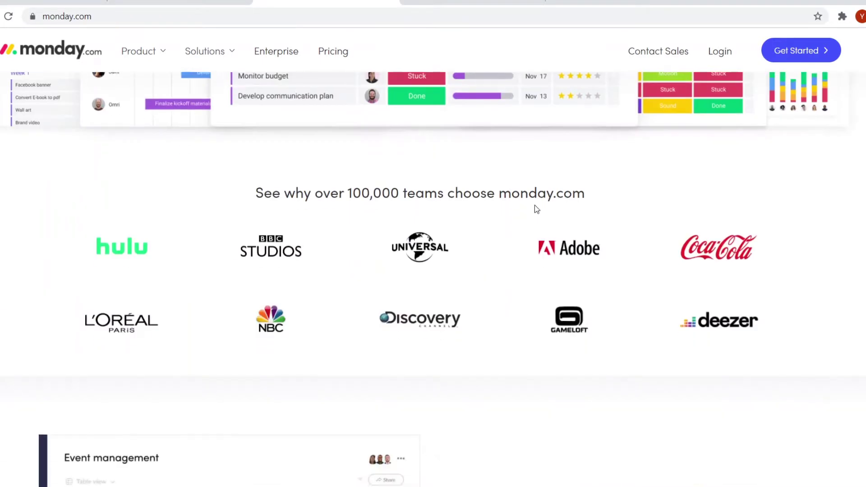
pyautogui.scroll(-5, 537, 217)
pyautogui.scroll(-5, 537, 218)
pyautogui.hotkey('ctrl', 'Tab')
pyautogui.scroll(-6, 488, 273)
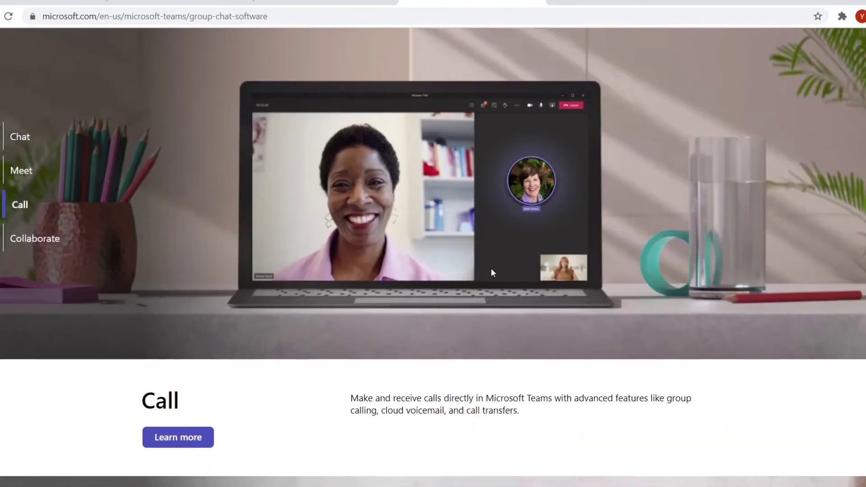
pyautogui.scroll(6, 489, 280)
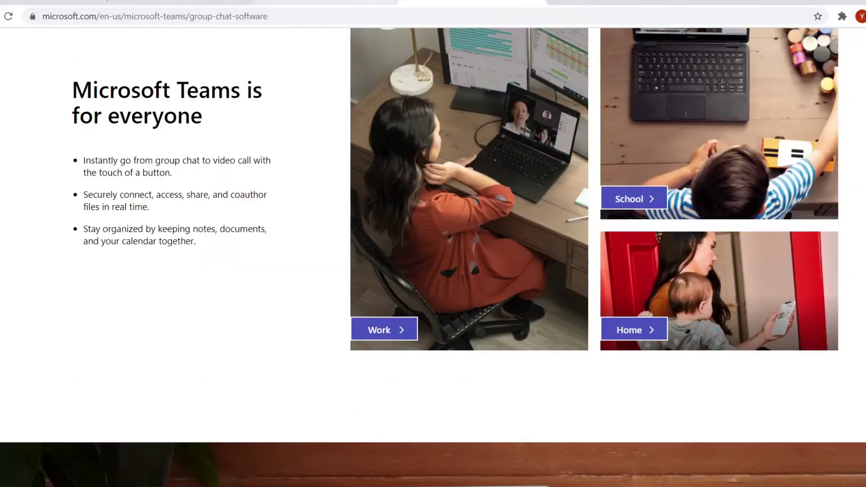
pyautogui.hotkey('ctrl', 'shift', 'Tab')
pyautogui.scroll(10, 540, 293)
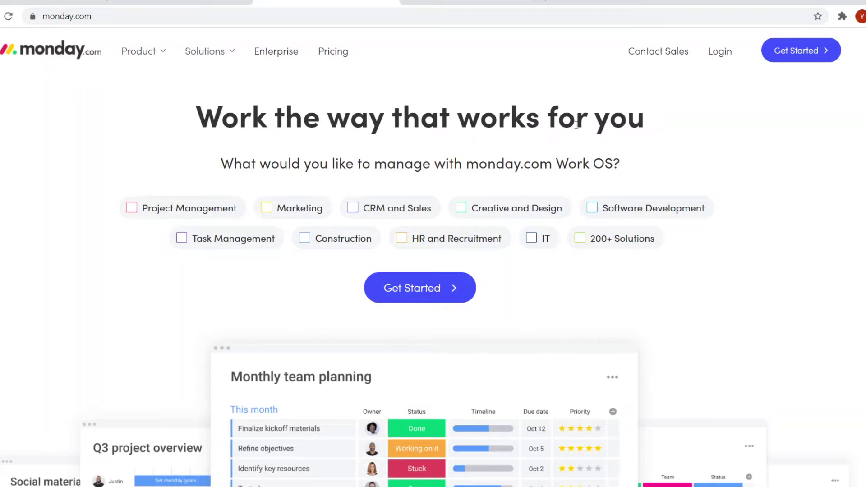
pyautogui.scroll(-5, 583, 145)
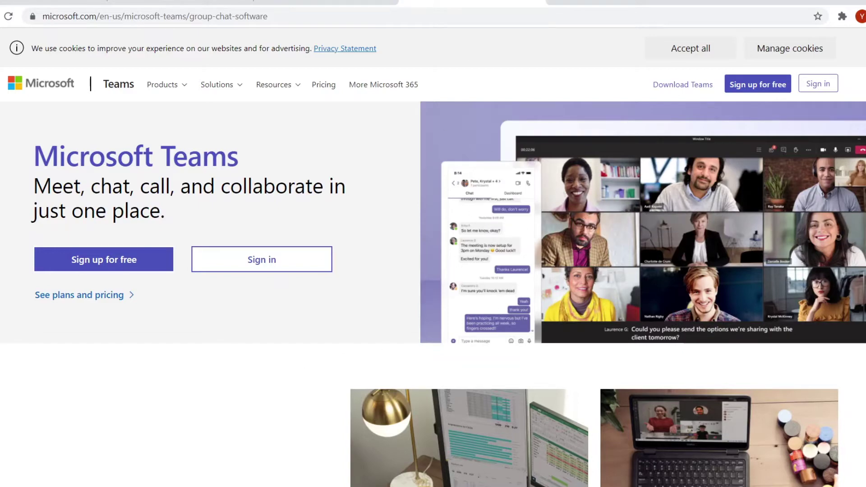
pyautogui.hotkey('ctrl', 'shift', 'Tab')
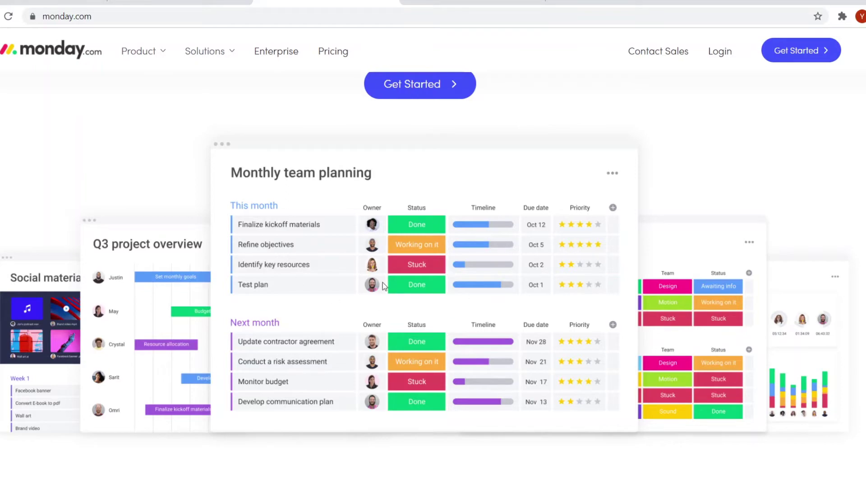
pyautogui.hotkey('ctrl', 'Tab')
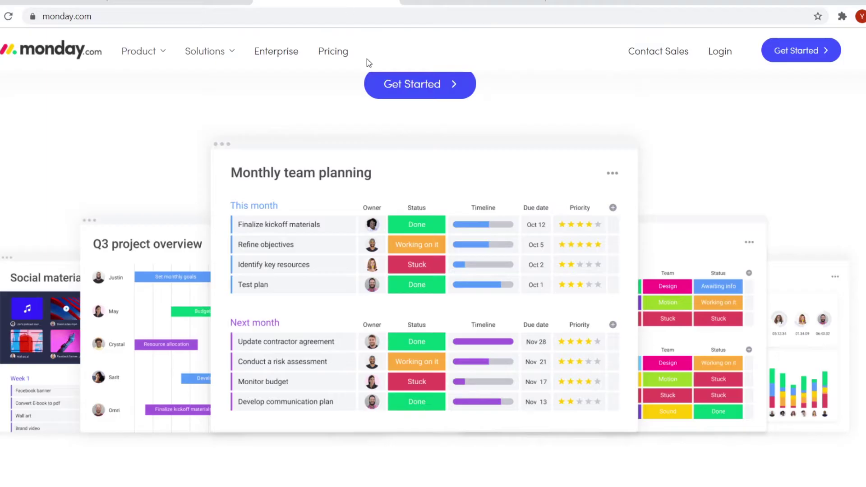
# Review monday.com's pricing plan cards and features, then switch to Teams' plan comparison
pyautogui.click(336, 57)
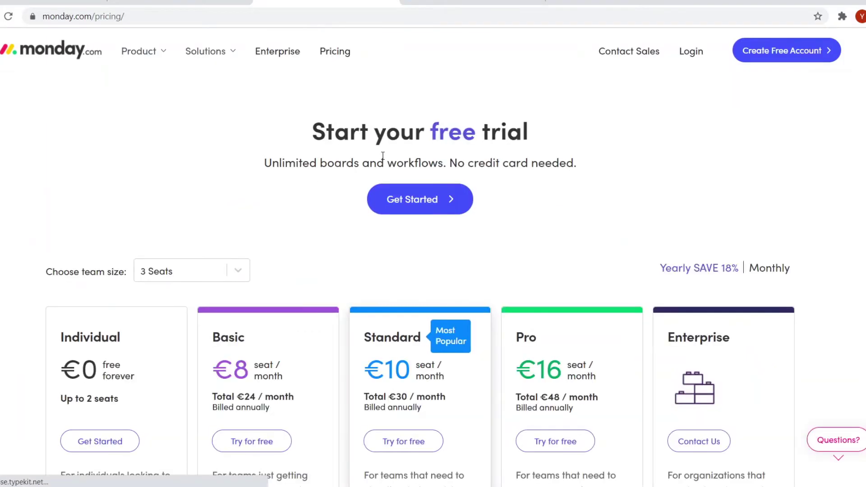
pyautogui.scroll(-2, 134, 289)
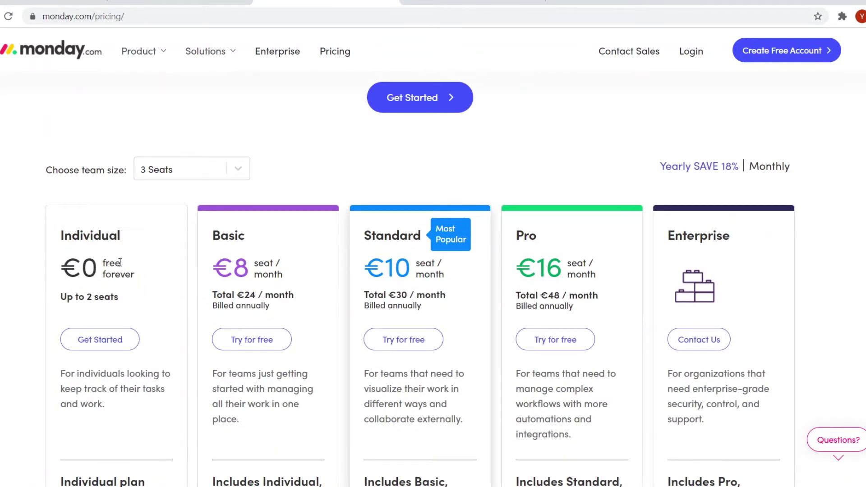
pyautogui.scroll(-2, 92, 296)
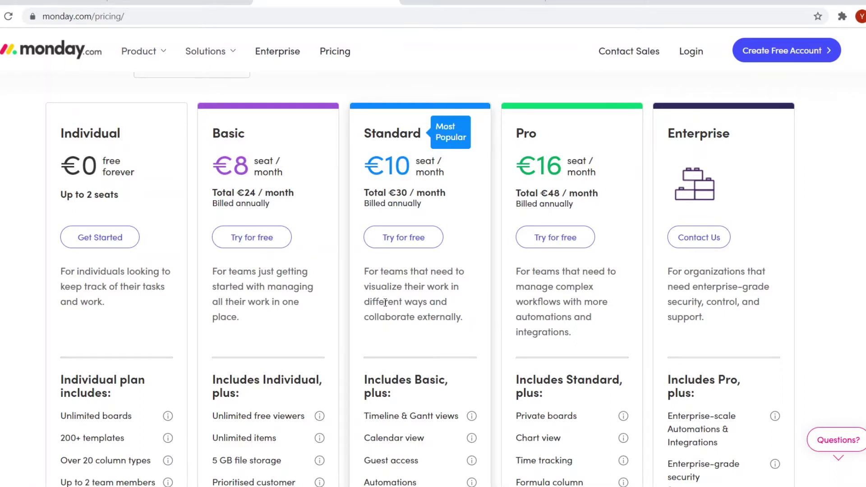
pyautogui.hotkey('ctrl', 'Tab')
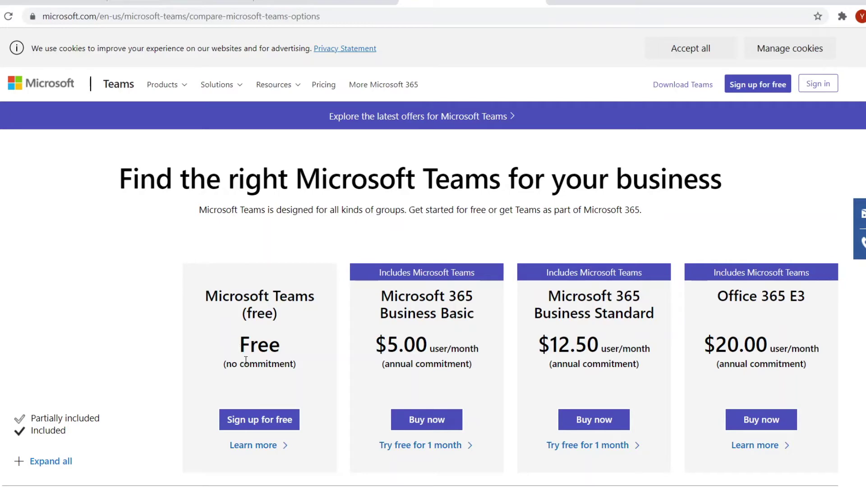
pyautogui.scroll(-2, 359, 271)
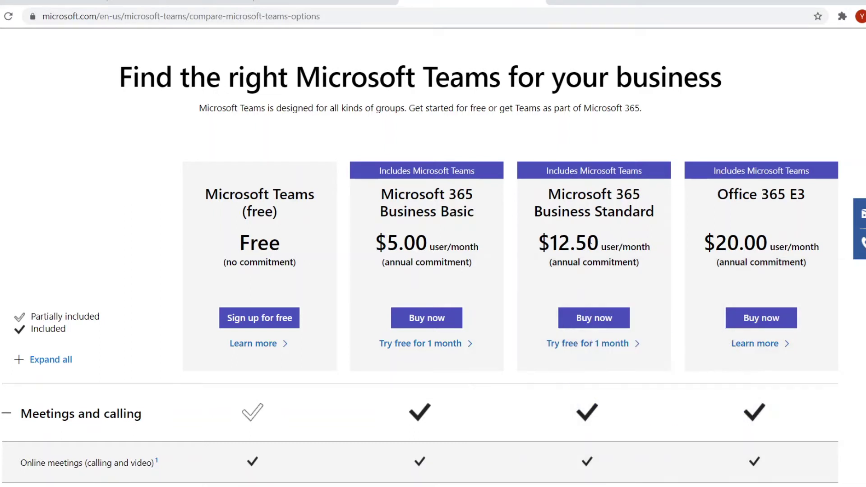
pyautogui.scroll(-5, 702, 240)
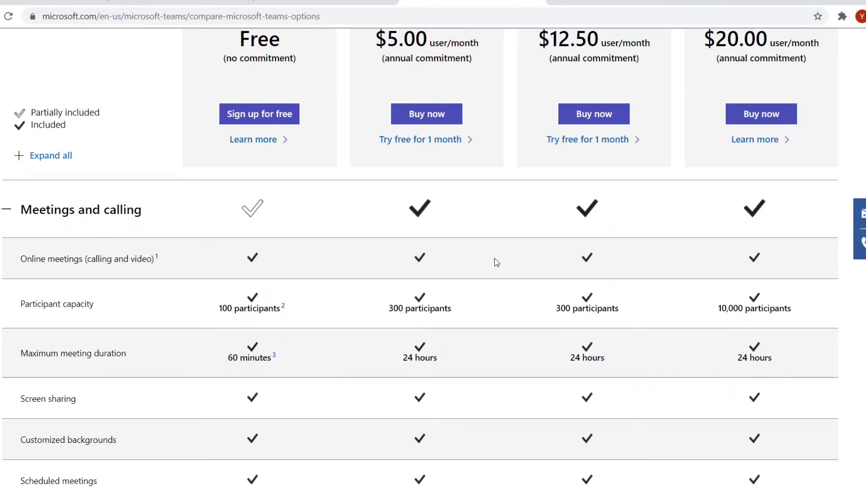
pyautogui.scroll(2, 298, 136)
pyautogui.scroll(-2, 297, 133)
pyautogui.scroll(7, 715, 244)
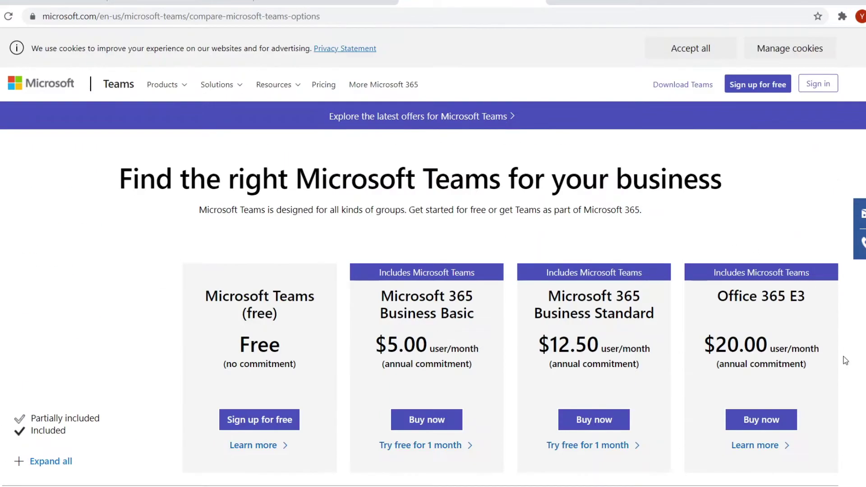
pyautogui.scroll(-5, 767, 333)
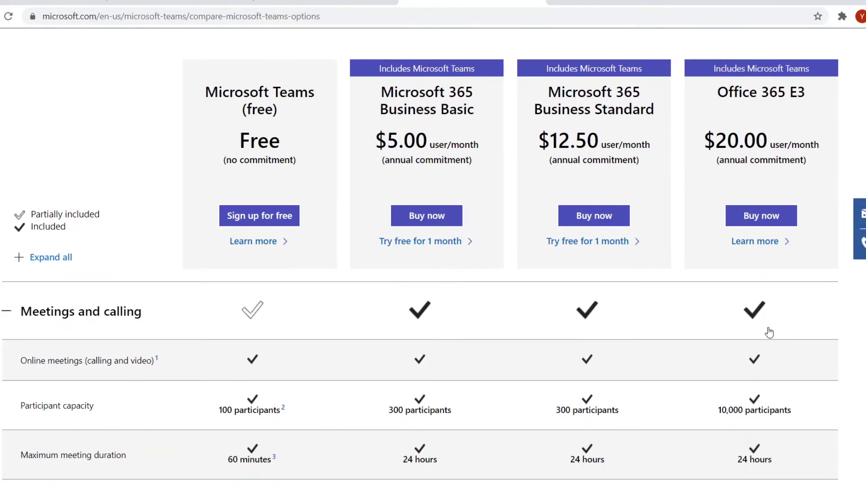
pyautogui.scroll(-2, 755, 269)
pyautogui.scroll(2, 792, 184)
pyautogui.scroll(-5, 735, 168)
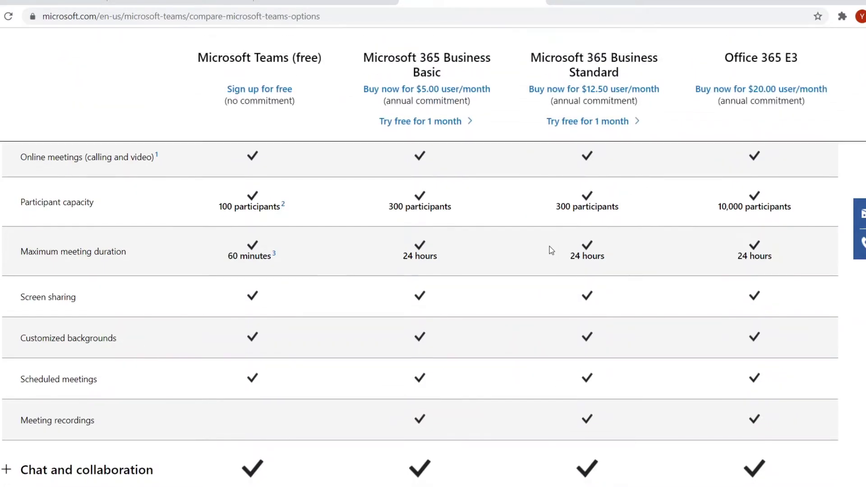
pyautogui.scroll(-2, 551, 249)
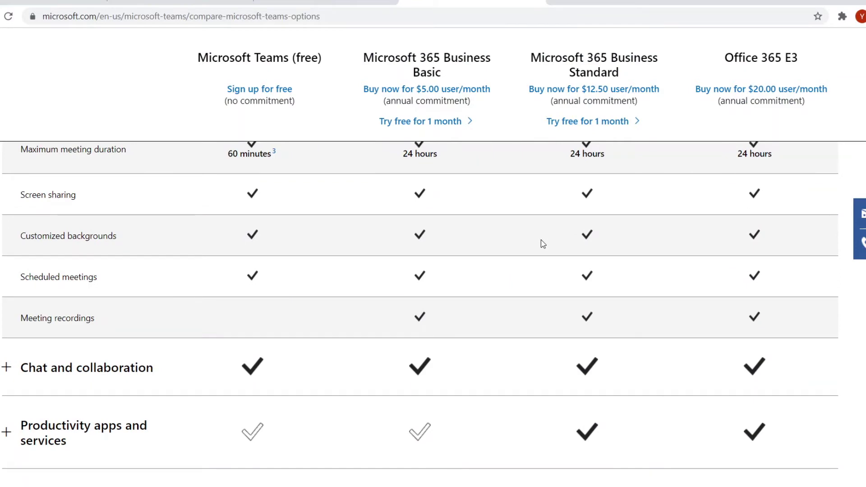
pyautogui.scroll(-2, 507, 239)
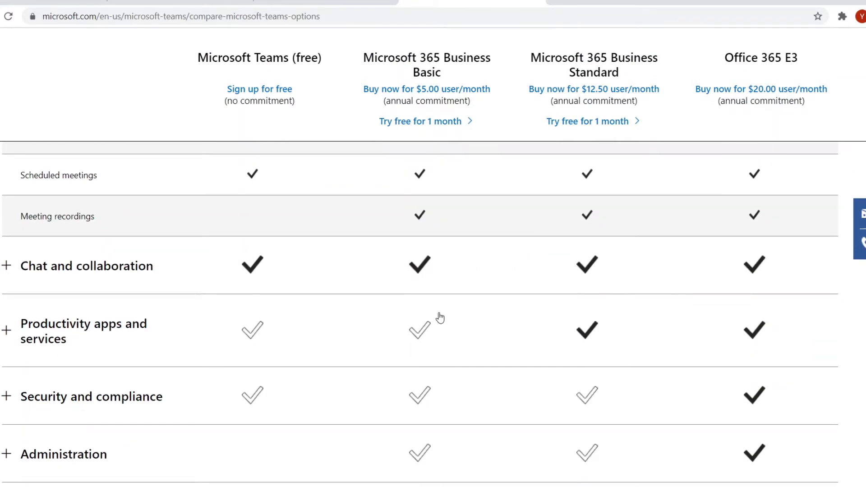
pyautogui.scroll(-10, 410, 316)
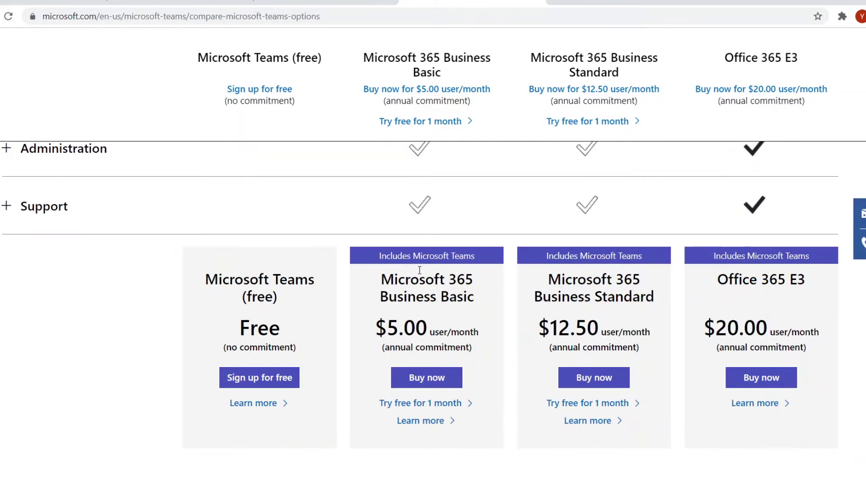
pyautogui.scroll(-8, 424, 270)
pyautogui.scroll(15, 425, 270)
pyautogui.scroll(10, 342, 243)
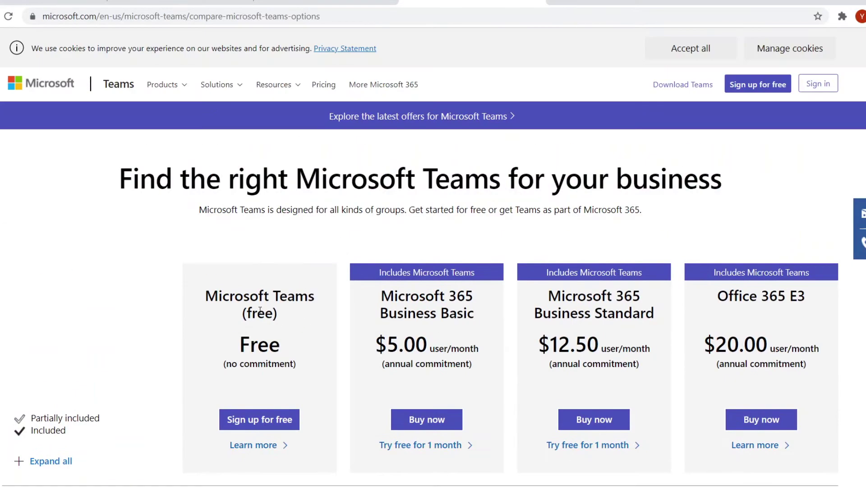
pyautogui.scroll(-2, 294, 311)
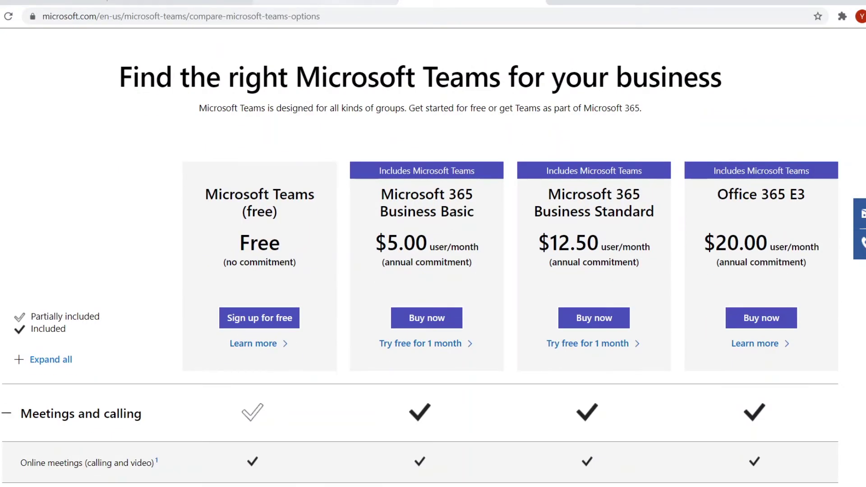
pyautogui.hotkey('ctrl', 'shift', 'Tab')
pyautogui.hotkey('ctrl', 'Tab')
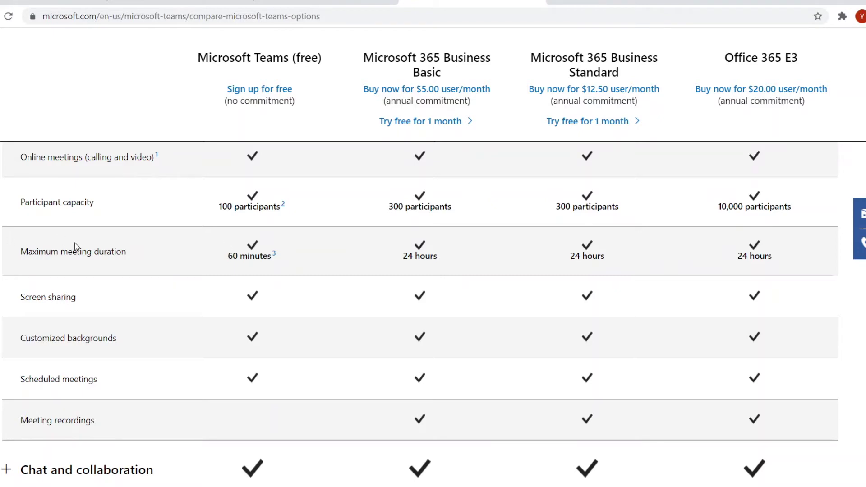
pyautogui.scroll(-2, 241, 255)
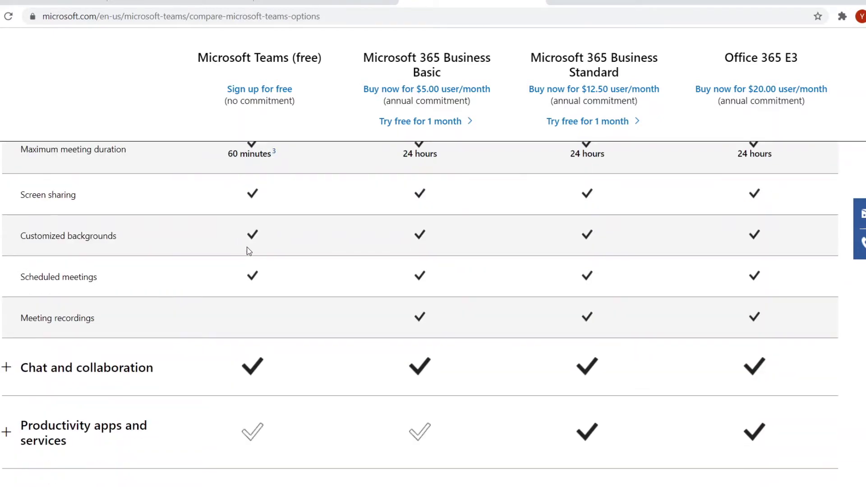
pyautogui.scroll(-4, 247, 250)
pyautogui.scroll(-6, 522, 404)
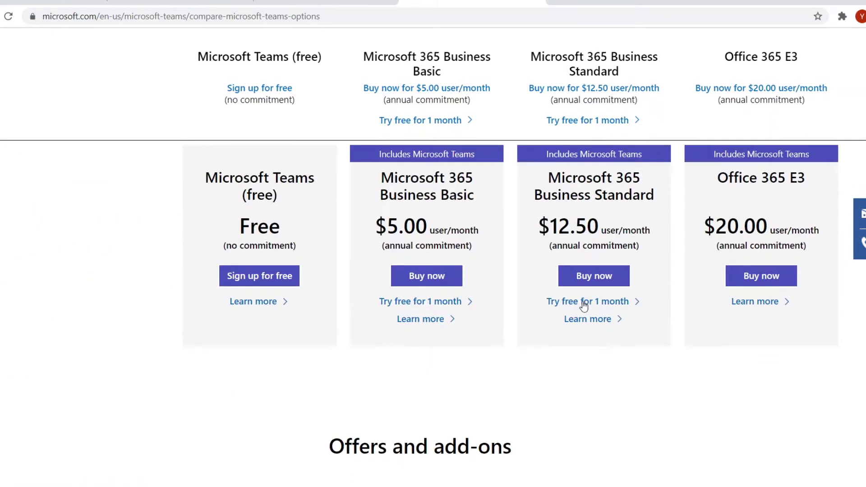
pyautogui.scroll(13, 586, 300)
pyautogui.hotkey('ctrl', 'shift', 'Tab')
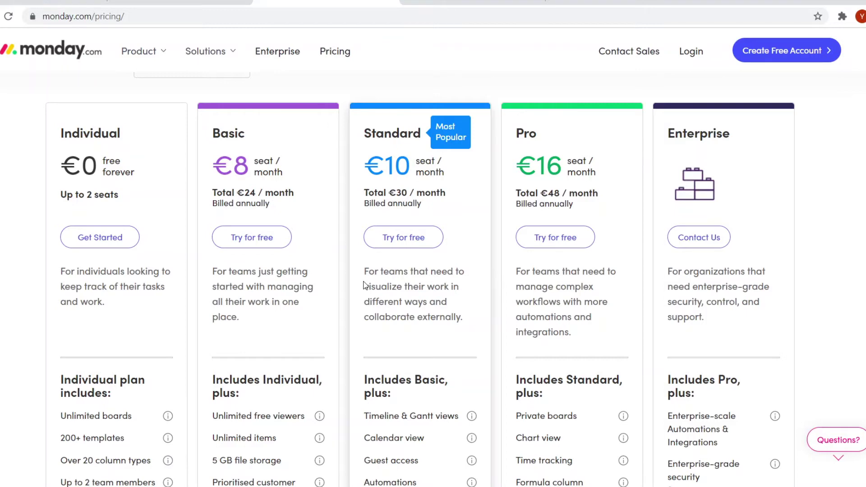
# Scroll back up the monday.com pricing page
pyautogui.scroll(4, 489, 325)
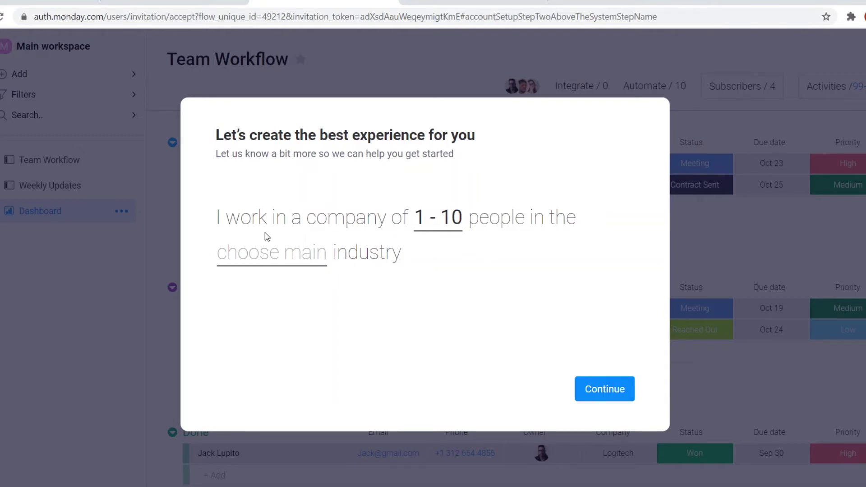
# Keep the company size at 1 - 10 and set the industry to Education
pyautogui.click(426, 226)
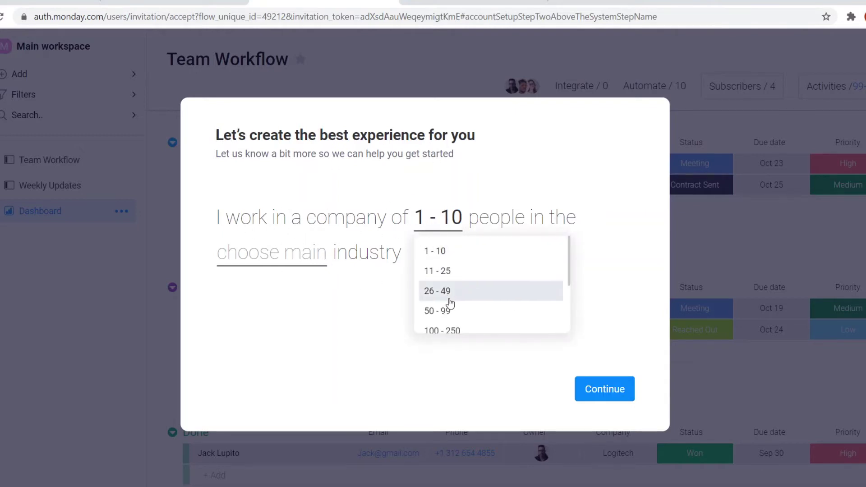
pyautogui.scroll(-3, 460, 301)
pyautogui.scroll(3, 470, 293)
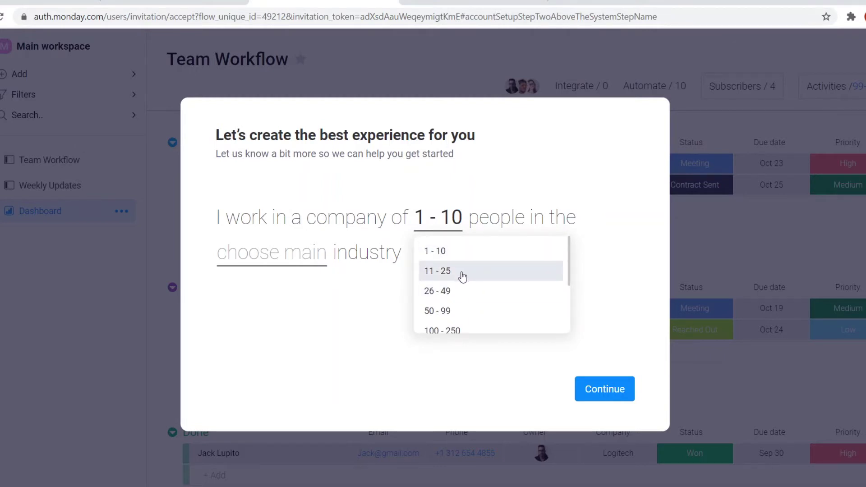
pyautogui.scroll(-3, 458, 294)
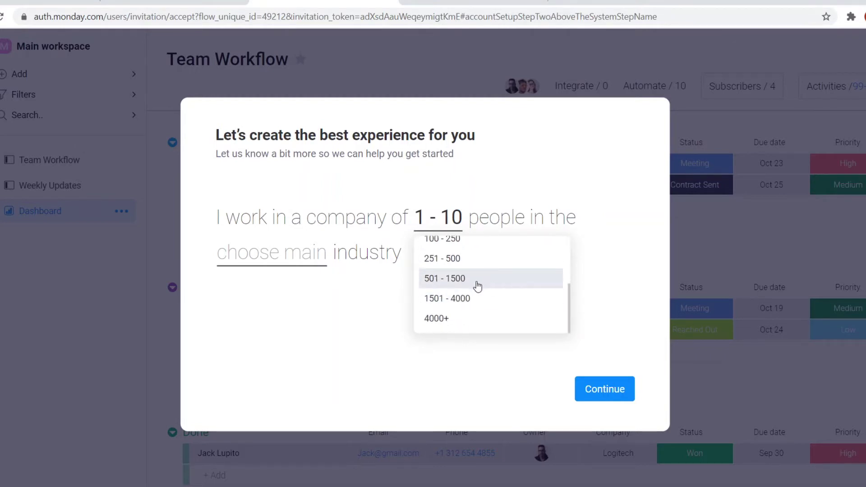
pyautogui.scroll(3, 477, 284)
pyautogui.click(465, 255)
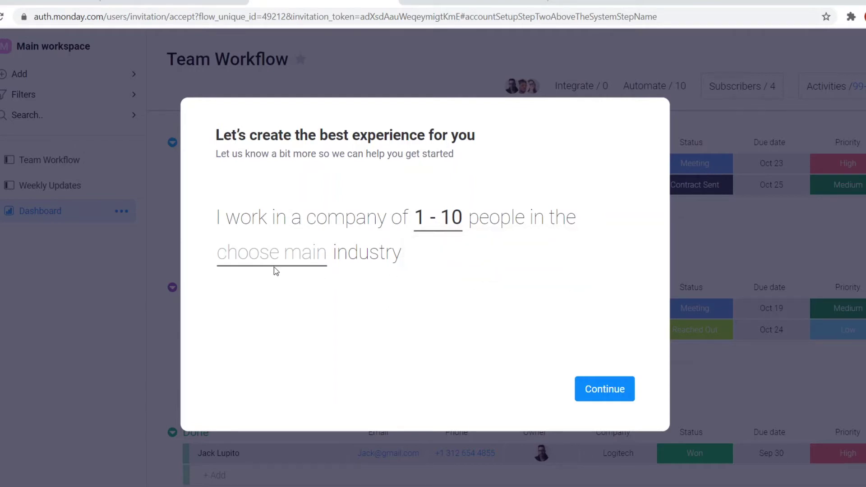
pyautogui.click(305, 259)
pyautogui.scroll(-5, 309, 320)
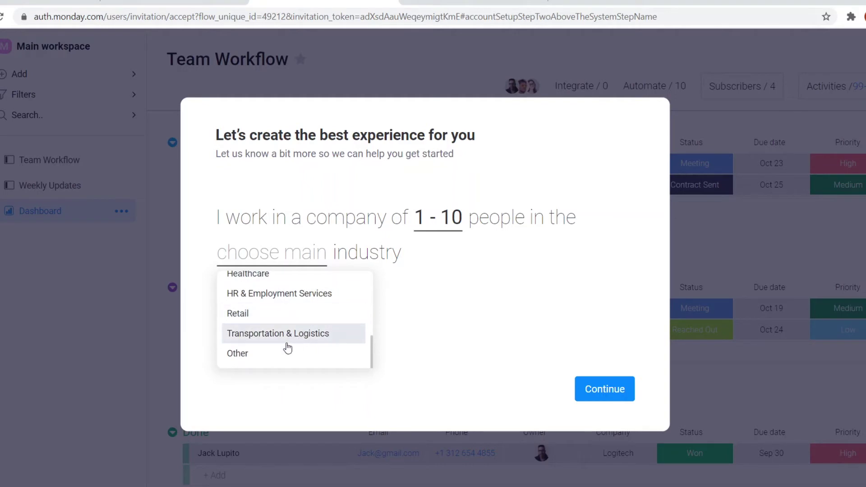
pyautogui.scroll(5, 345, 338)
pyautogui.click(290, 307)
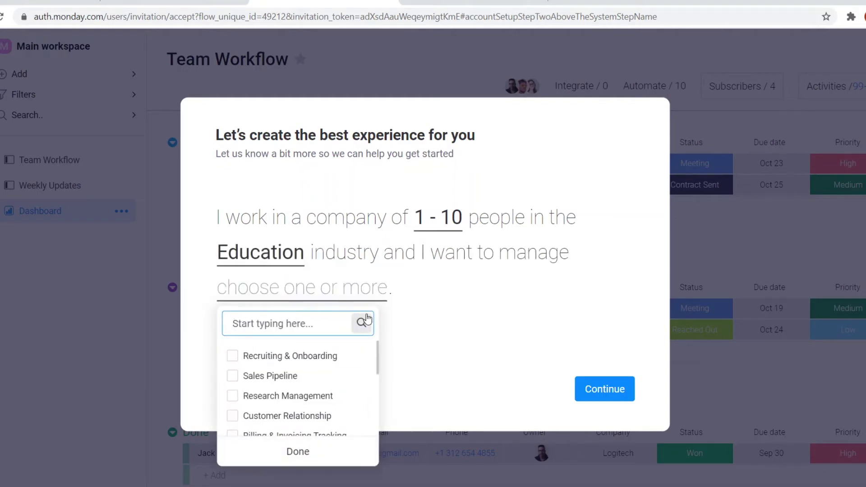
# Close the things-to-manage checklist without choosing anything and submit the setup answers
pyautogui.click(477, 319)
pyautogui.click(313, 298)
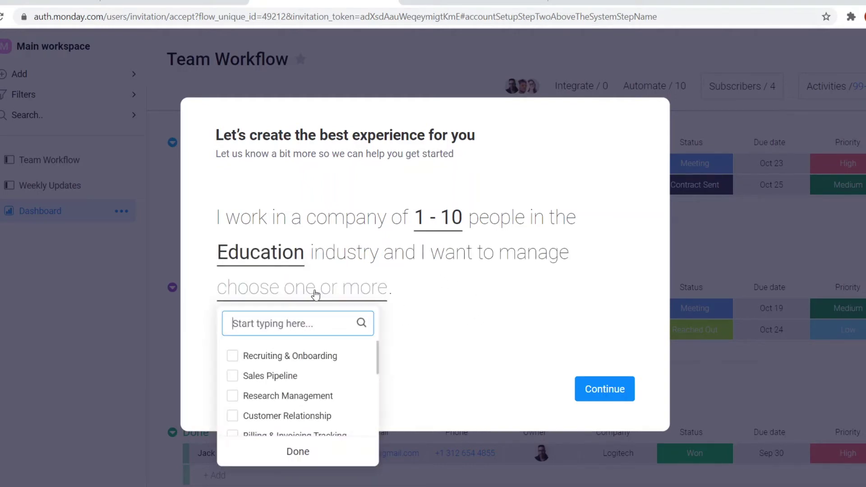
pyautogui.scroll(-3, 316, 383)
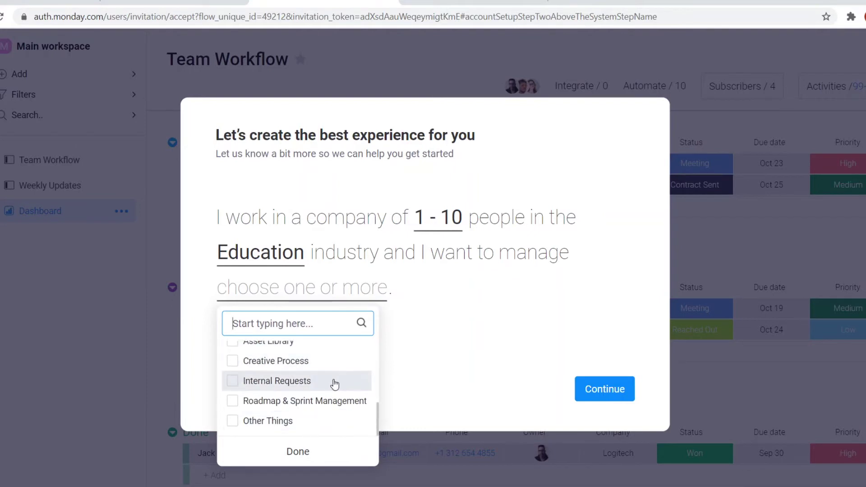
pyautogui.scroll(4, 332, 408)
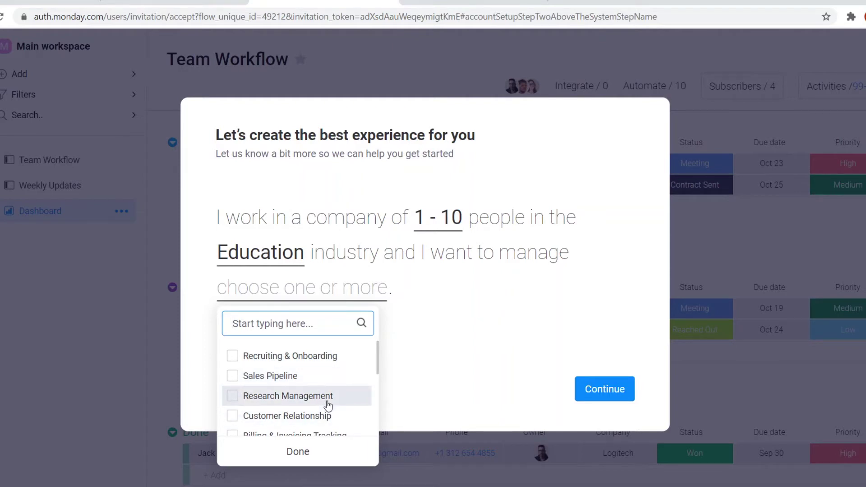
pyautogui.scroll(-3, 321, 411)
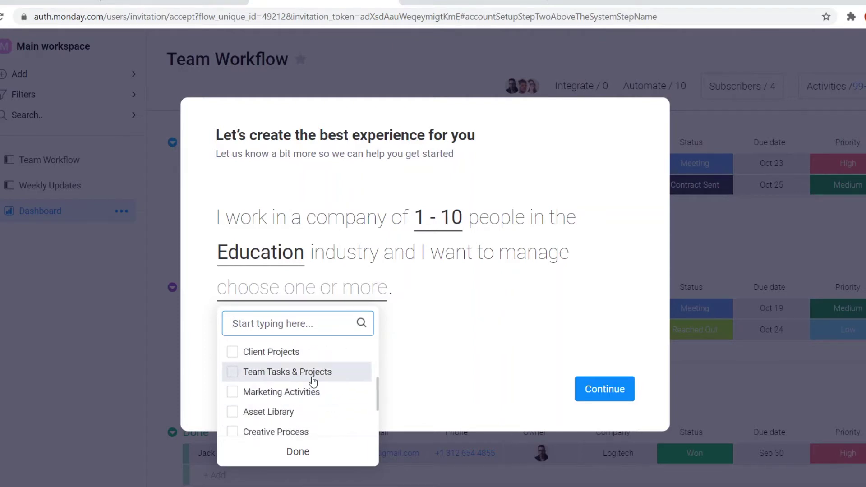
pyautogui.click(296, 452)
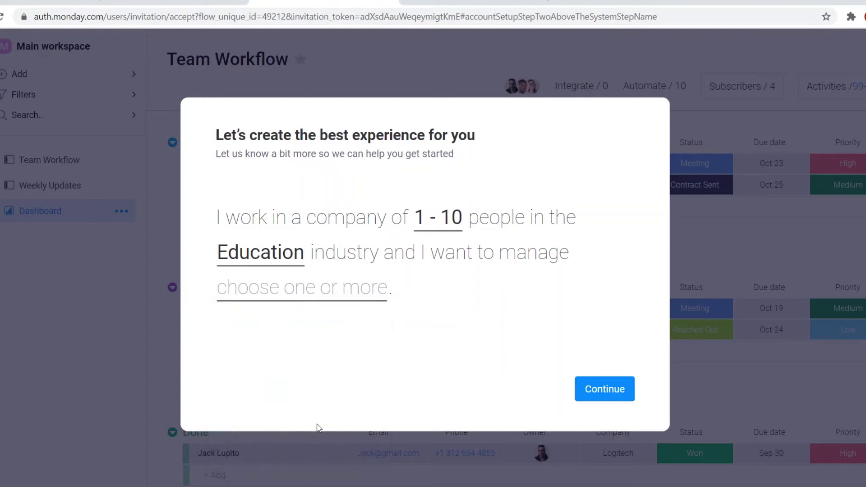
pyautogui.click(608, 390)
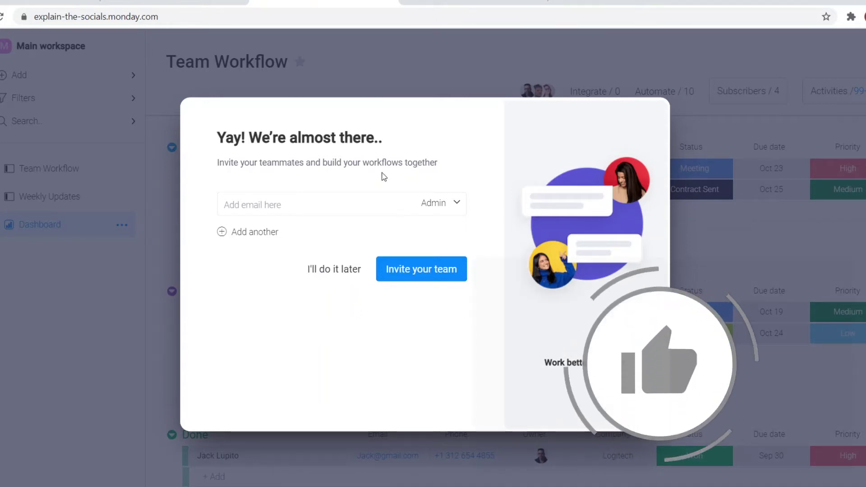
# Leave the teammate role at Admin and skip inviting teammates for now
pyautogui.click(444, 207)
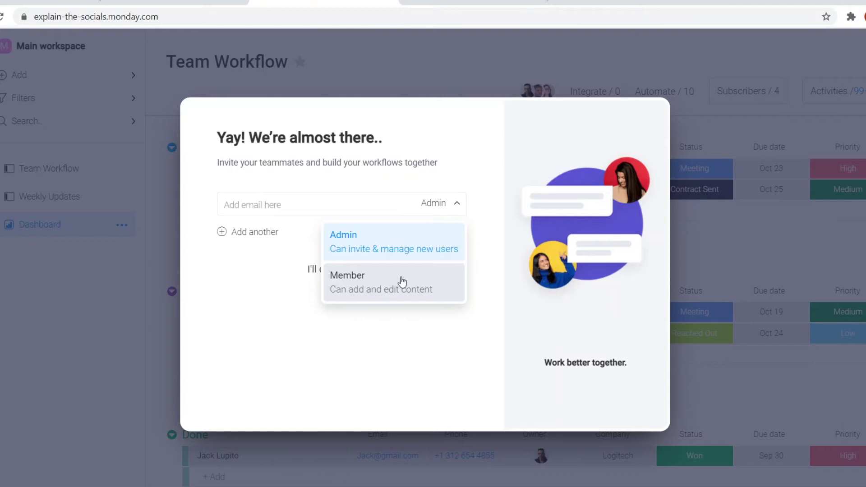
pyautogui.click(393, 351)
pyautogui.click(338, 269)
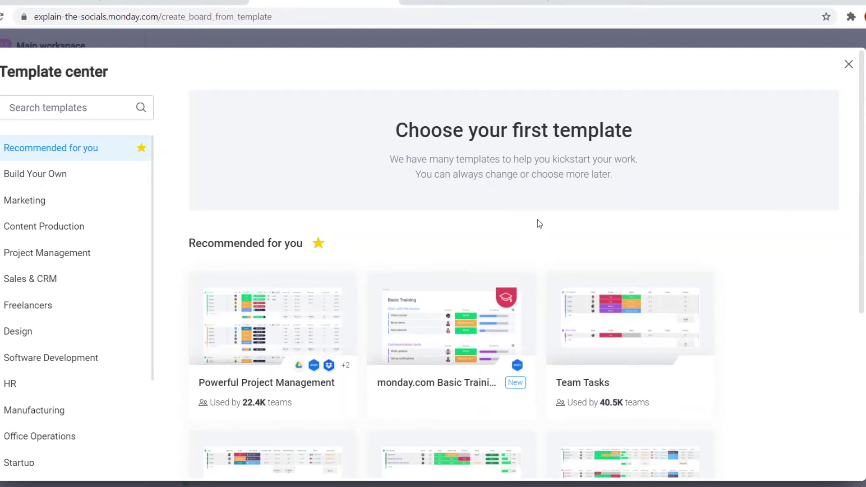
# Glance at the Teams tab, then preview the Powerful Project Management template
pyautogui.click(474, 2)
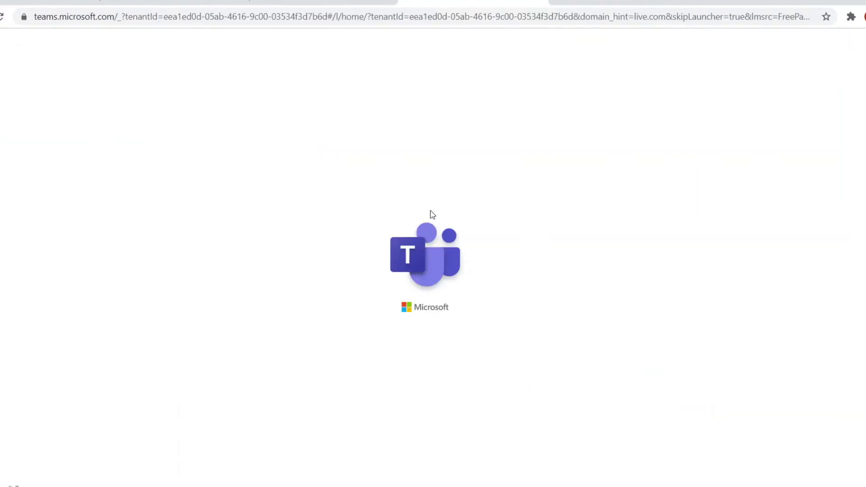
pyautogui.hotkey('ctrl', 'shift', 'Tab')
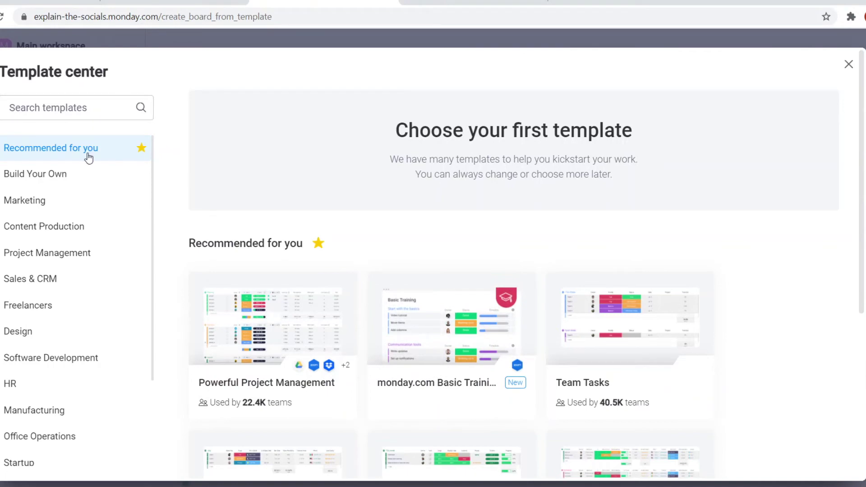
pyautogui.moveTo(273, 280)
pyautogui.scroll(-5, 519, 375)
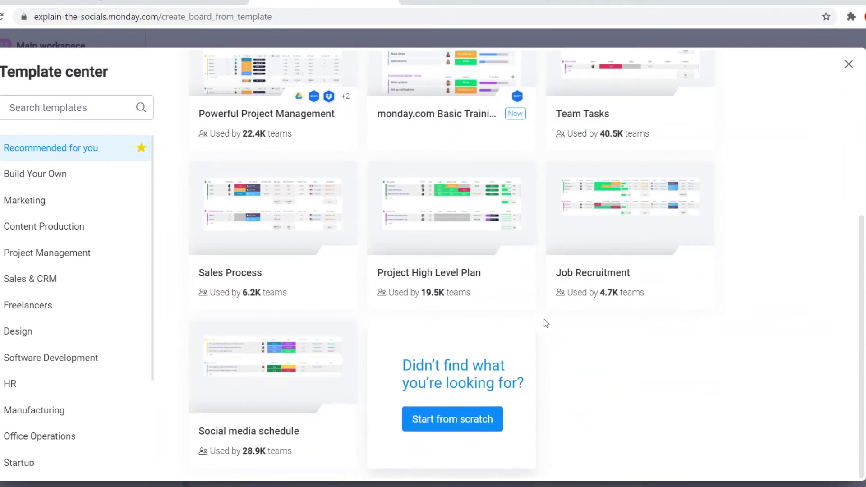
pyautogui.scroll(5, 539, 321)
pyautogui.moveTo(279, 341)
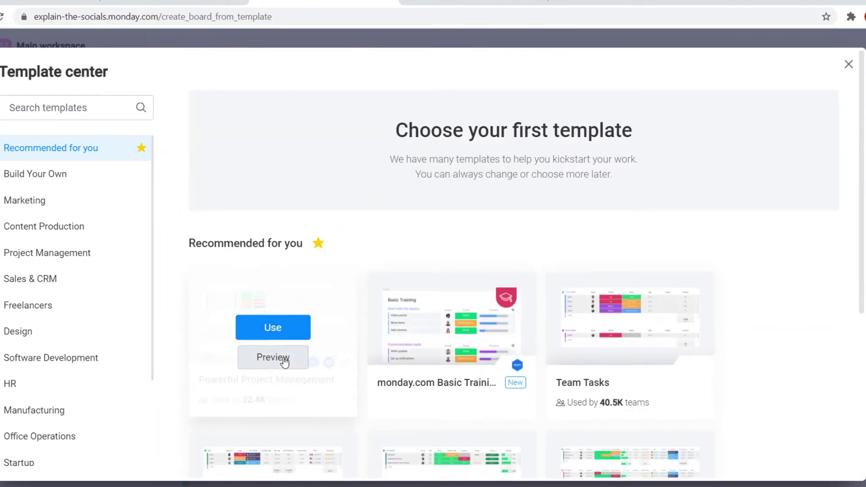
pyautogui.click(284, 359)
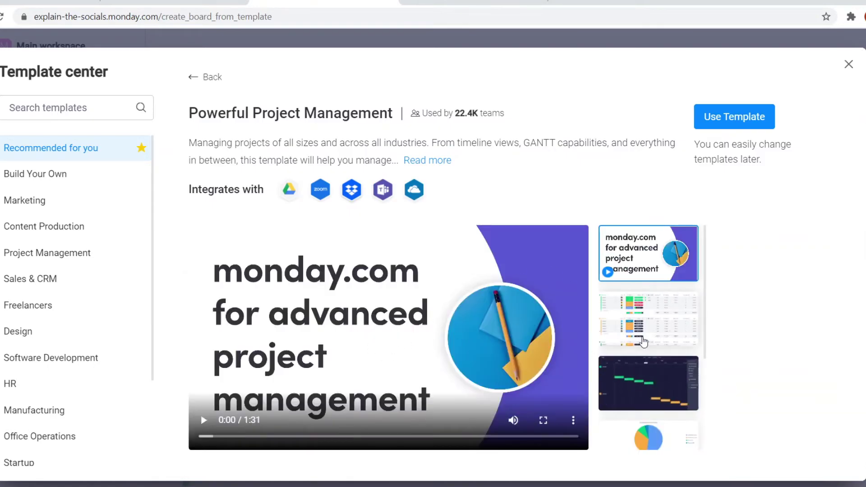
pyautogui.scroll(-3, 652, 282)
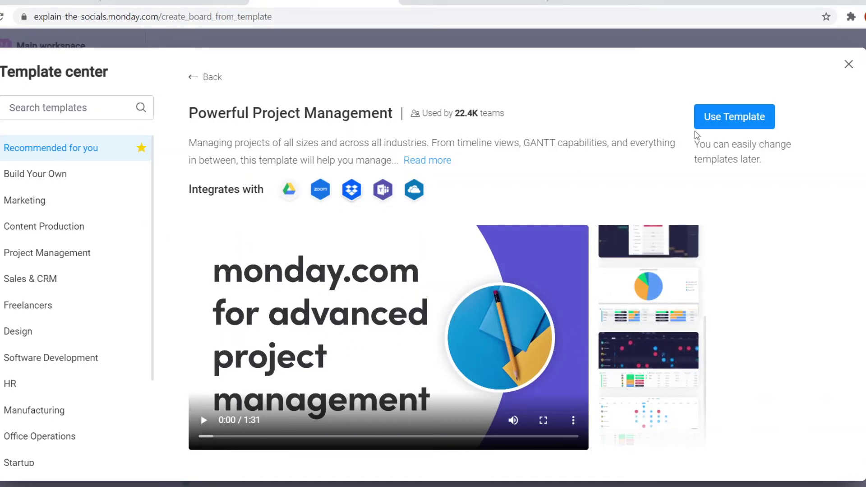
# Use the template to create the Projects board and look through its Planning, Execution, Launch and Closure groups
pyautogui.click(728, 118)
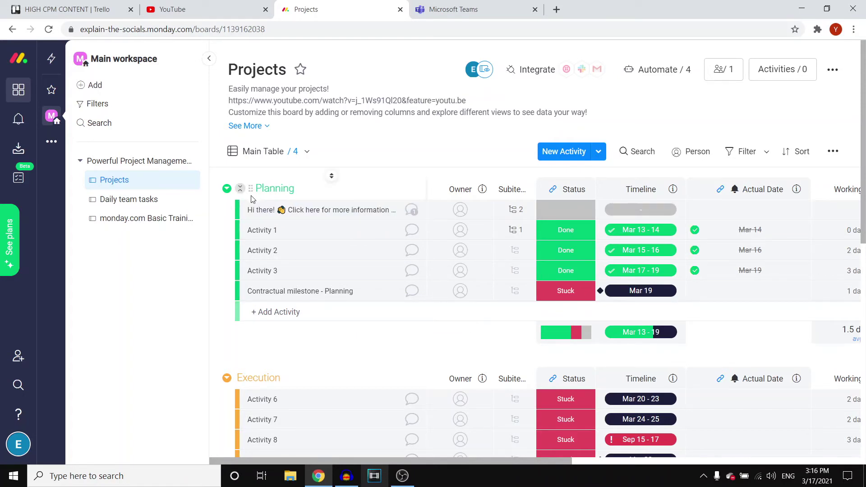
pyautogui.scroll(-2, 277, 228)
pyautogui.scroll(-6, 315, 285)
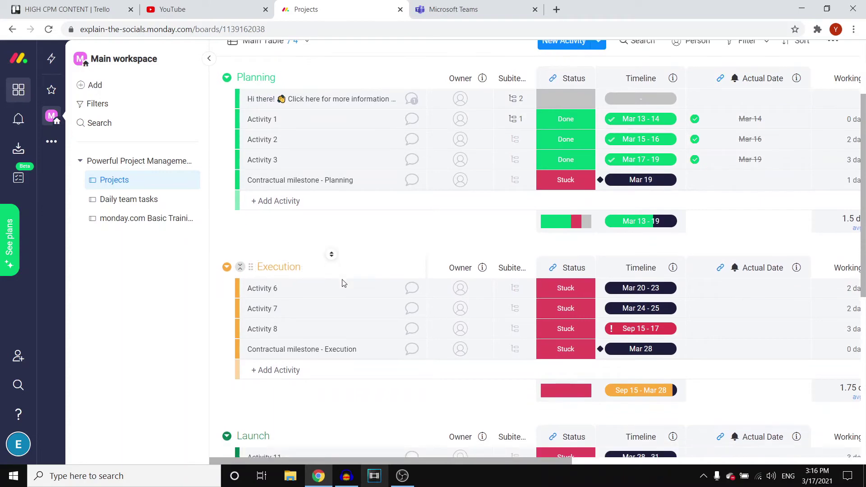
pyautogui.scroll(-1, 316, 352)
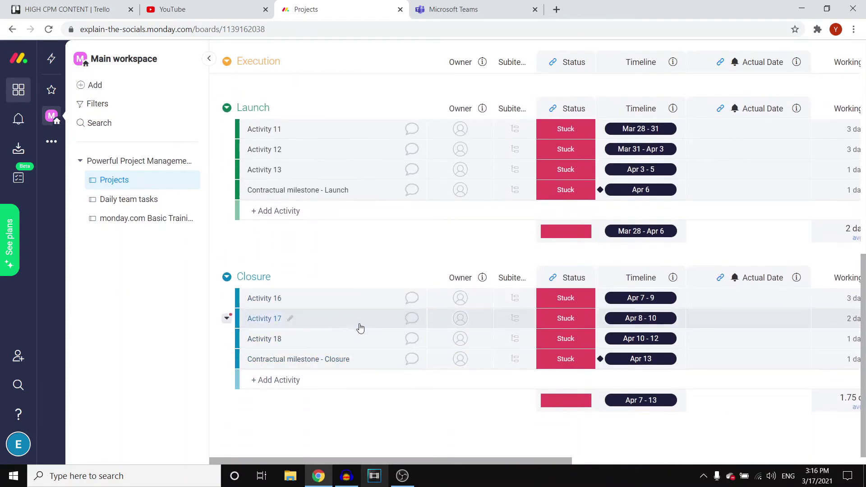
pyautogui.scroll(7, 431, 347)
pyautogui.scroll(3, 424, 336)
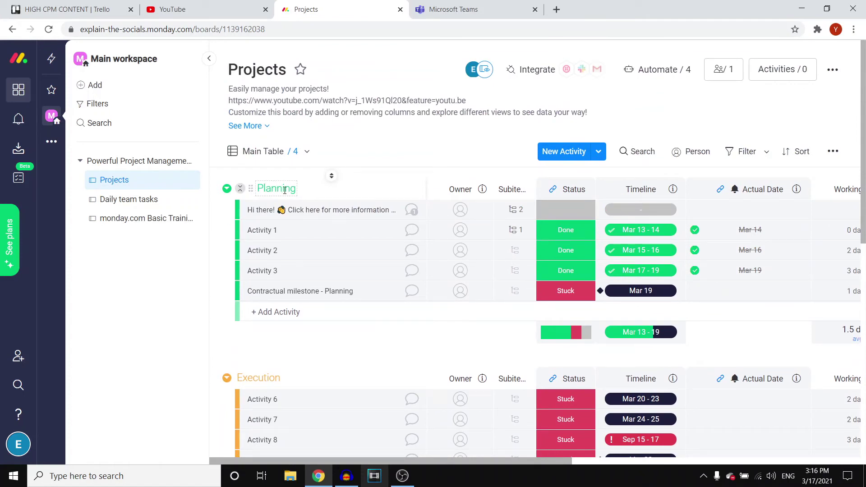
# Rename the Planning group to Edit and briefly view the welcome item's details
pyautogui.click(294, 190)
pyautogui.moveTo(293, 190); pyautogui.dragTo(266, 189)
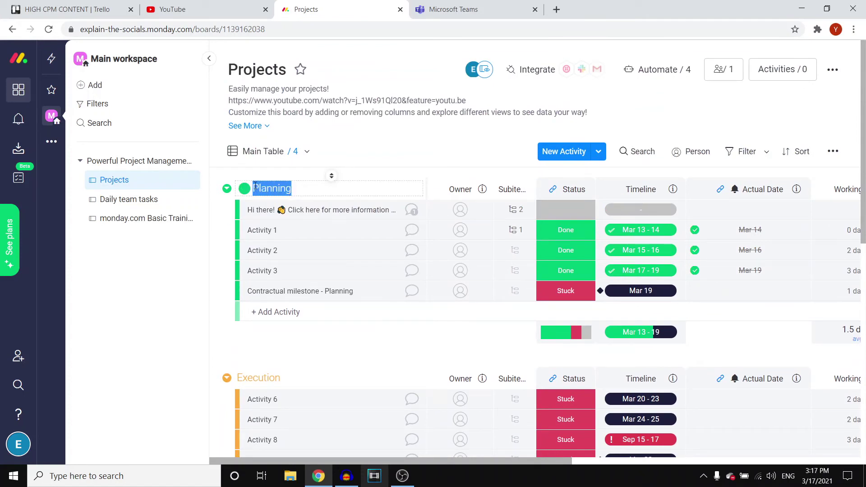
pyautogui.moveTo(256, 185); pyautogui.dragTo(259, 186)
pyautogui.press('BackSpace')
pyautogui.press('BackSpace')
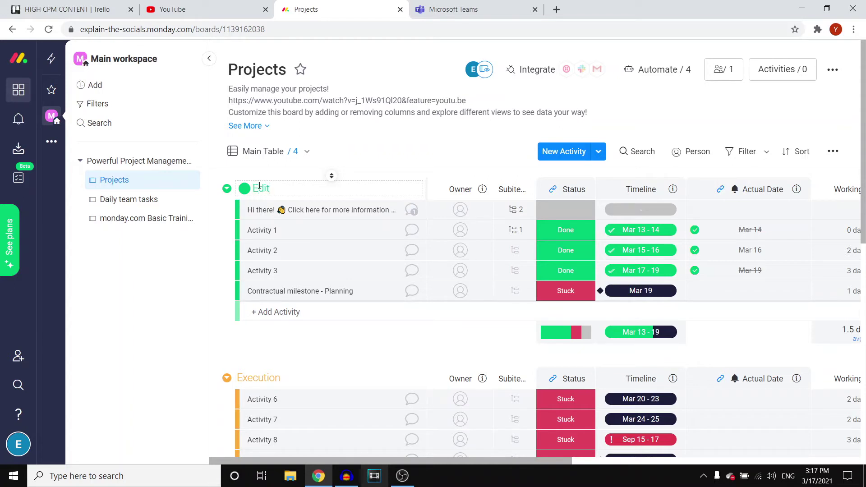
pyautogui.press('Return')
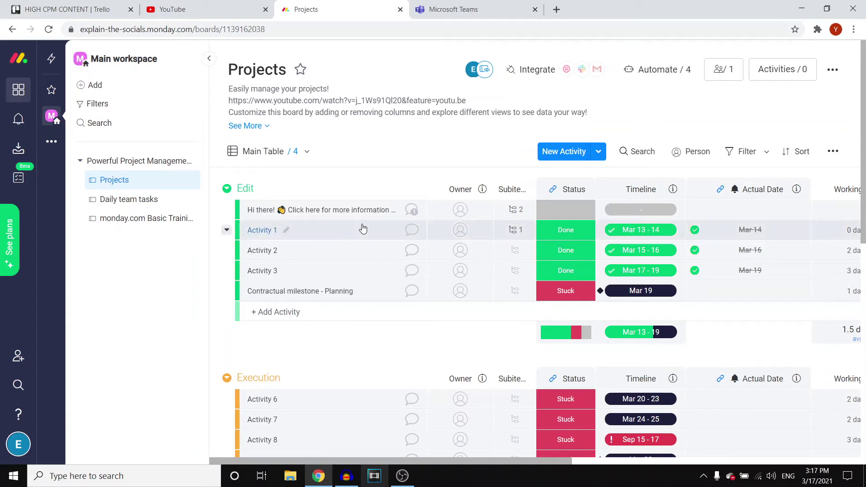
pyautogui.click(328, 214)
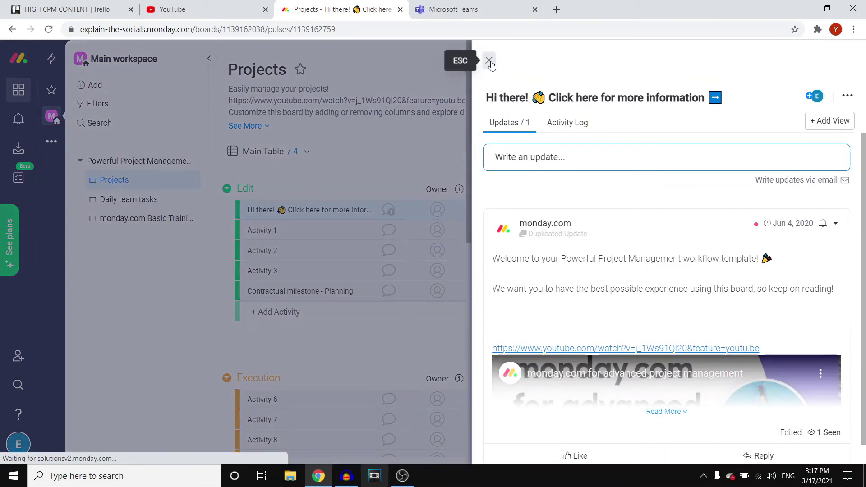
pyautogui.click(488, 60)
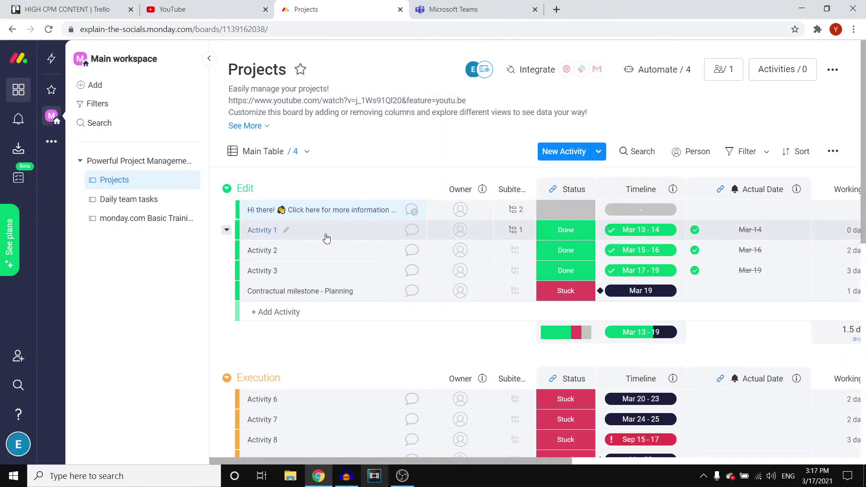
# Rename Activity 1 to 'Monday.com VS Microsoft Teams' and Activity 2 to 'Monday.com Tutorial'
pyautogui.click(285, 231)
pyautogui.moveTo(286, 230); pyautogui.dragTo(253, 228)
pyautogui.write('Monday.com ')
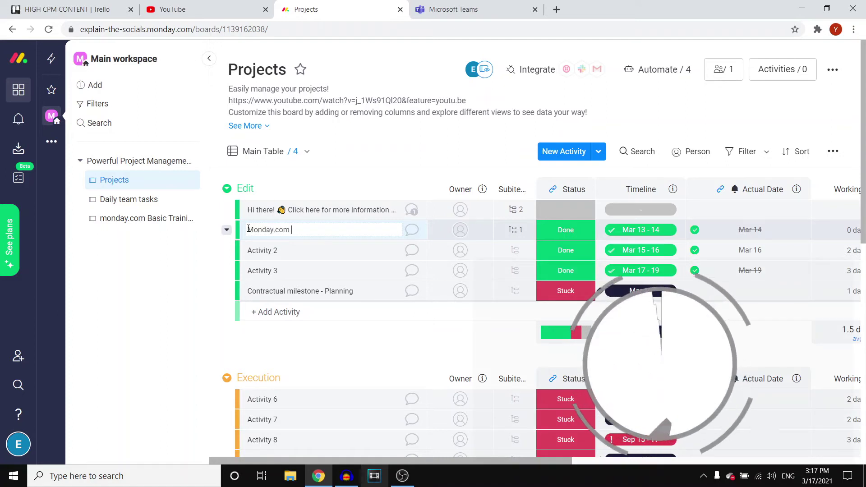
pyautogui.write('VS Microsfot')
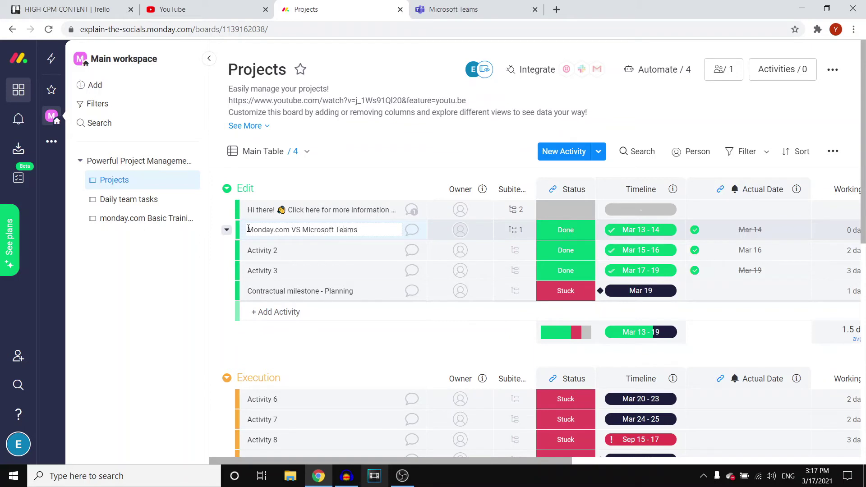
pyautogui.press('Return')
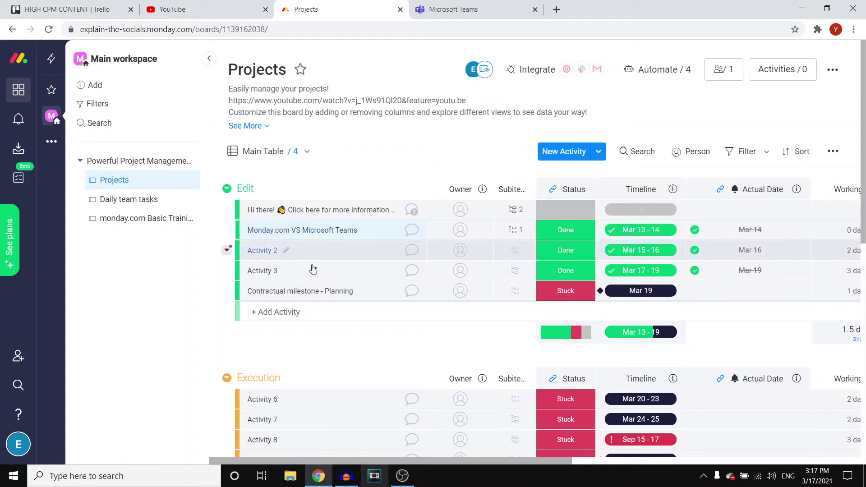
pyautogui.click(287, 252)
pyautogui.moveTo(287, 251); pyautogui.dragTo(251, 247)
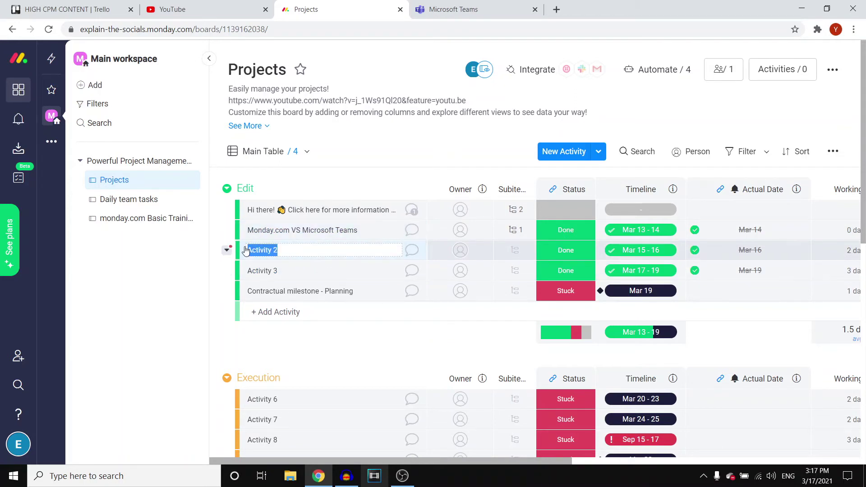
pyautogui.write('Monday.com Tutorial')
pyautogui.press('Return')
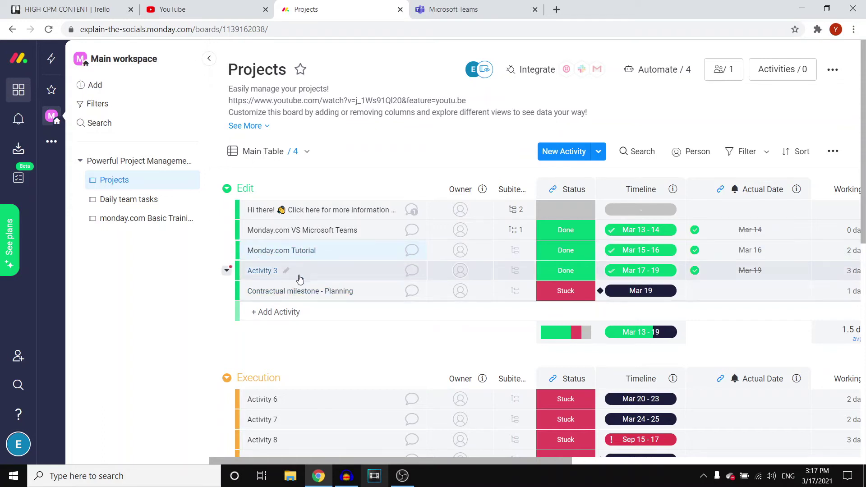
pyautogui.scroll(-2, 309, 286)
pyautogui.scroll(-4, 338, 358)
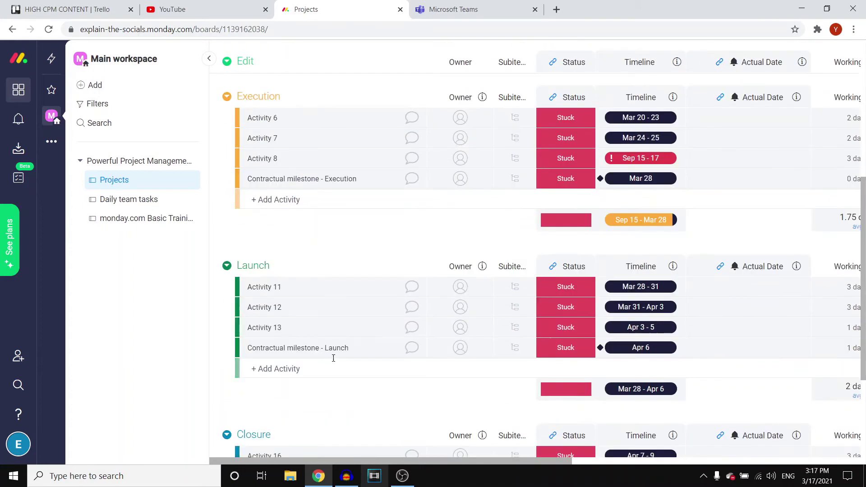
pyautogui.scroll(6, 380, 346)
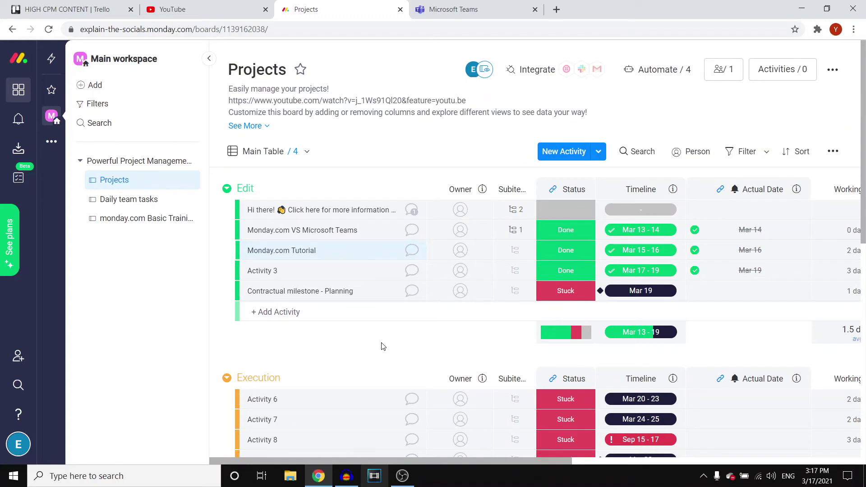
# Browse Teams' Activity, Chat, Meetings and Calls pages, then return to the Projects board
pyautogui.click(452, 10)
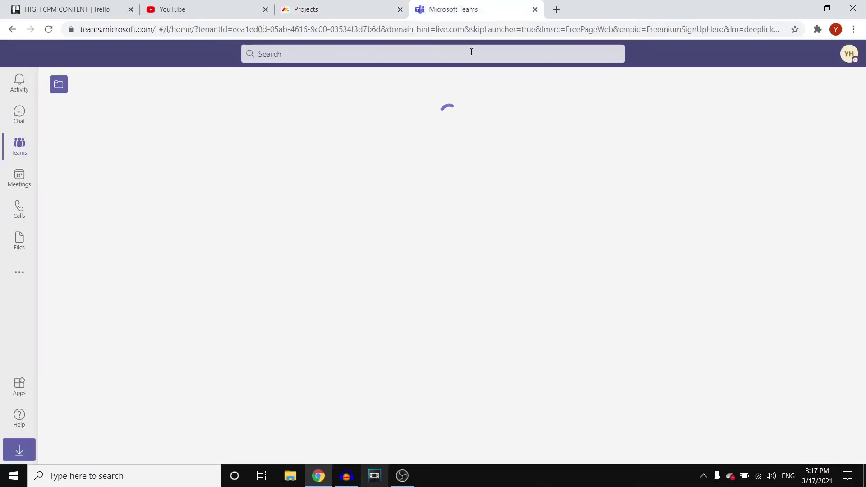
pyautogui.click(23, 85)
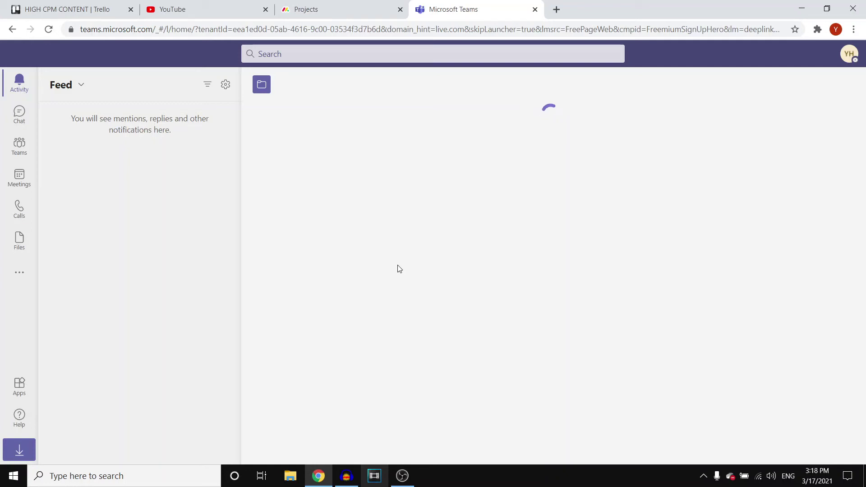
pyautogui.click(19, 114)
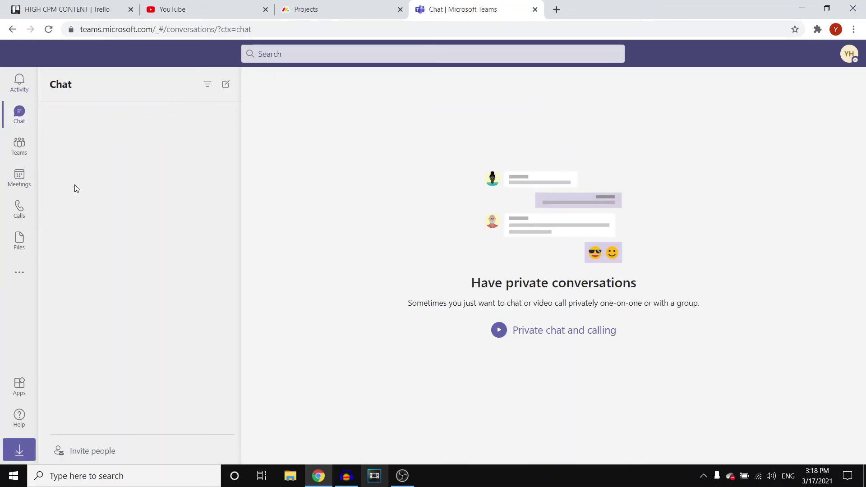
pyautogui.click(19, 177)
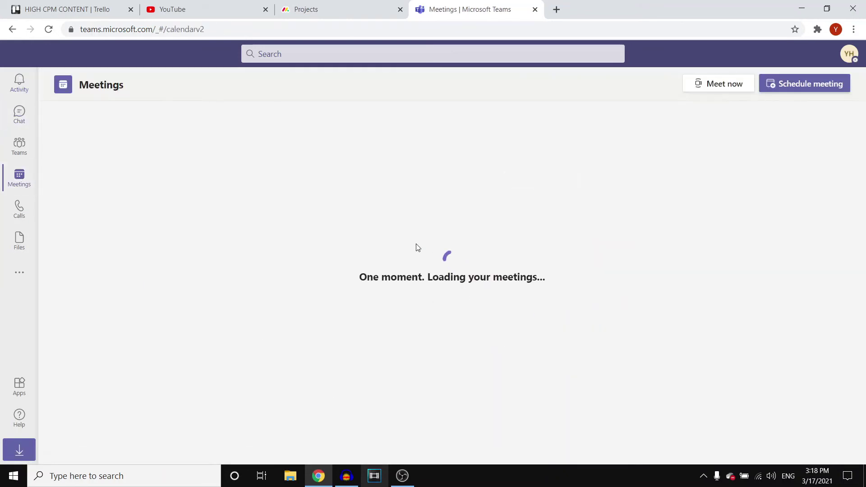
pyautogui.click(19, 208)
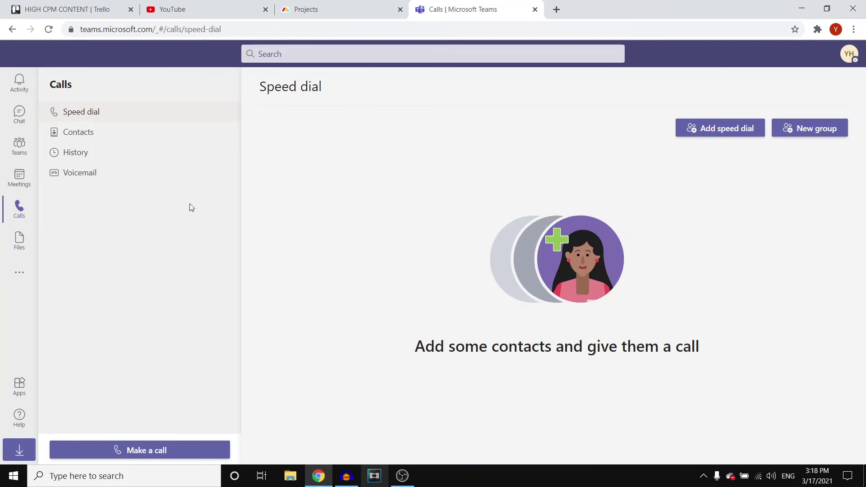
pyautogui.click(294, 9)
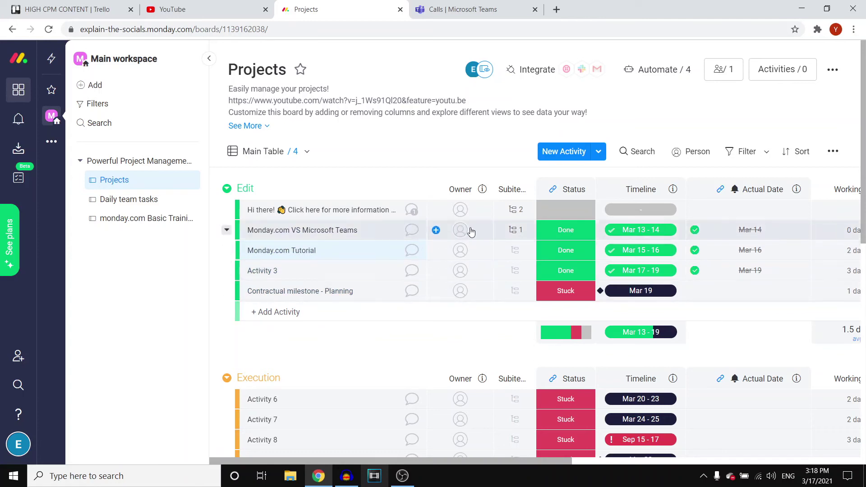
# Assign the listed team member as owner of the 'Monday.com VS Microsoft Teams' task
pyautogui.click(440, 232)
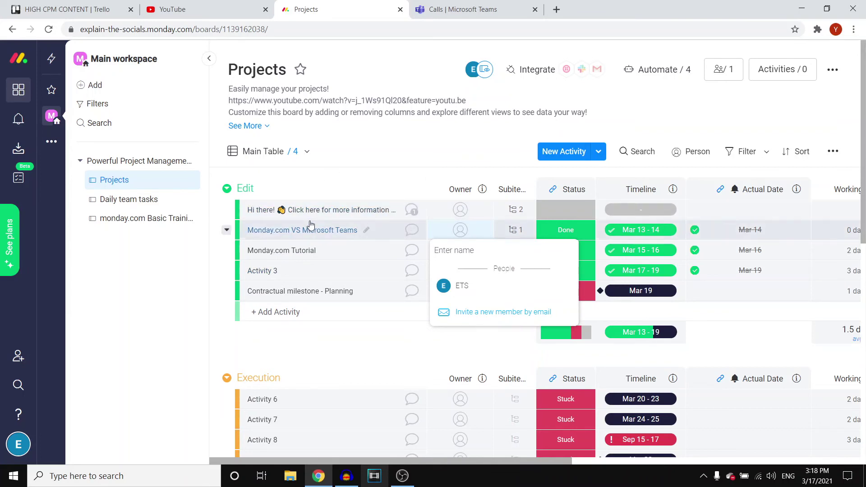
pyautogui.click(455, 285)
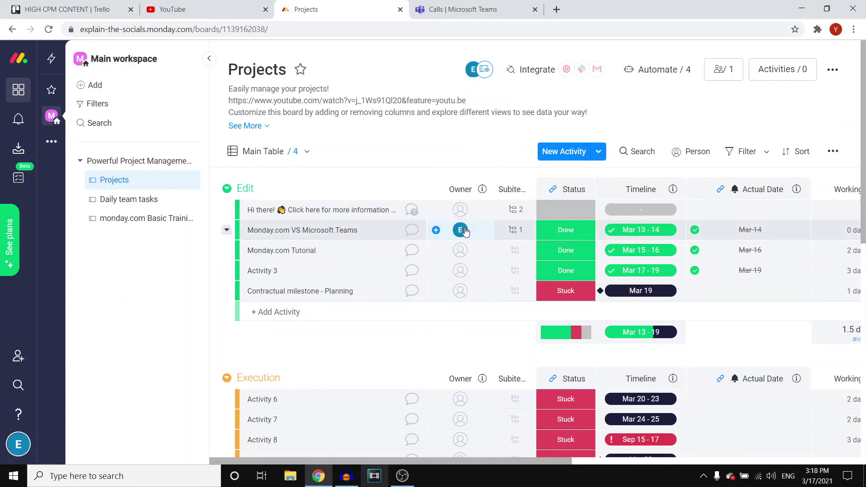
pyautogui.moveTo(461, 230)
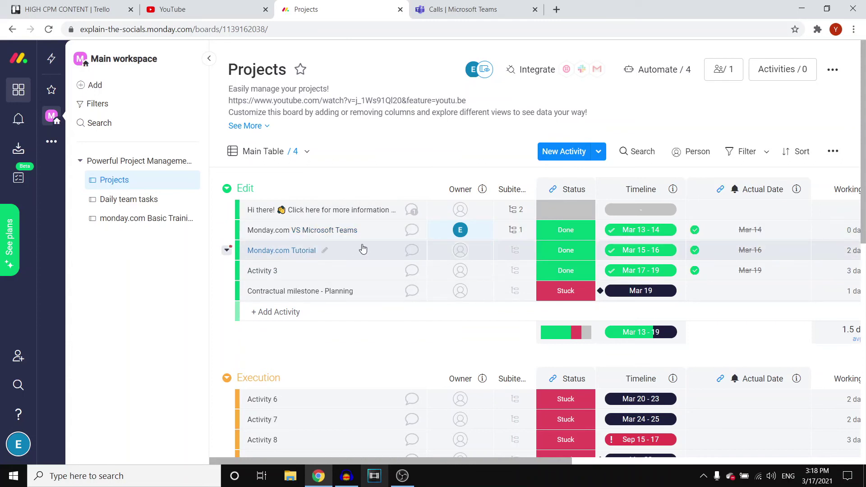
# Mark 'Monday.com VS Microsoft Teams' as Working on it and set its timeline to Mar 17–19
pyautogui.click(568, 231)
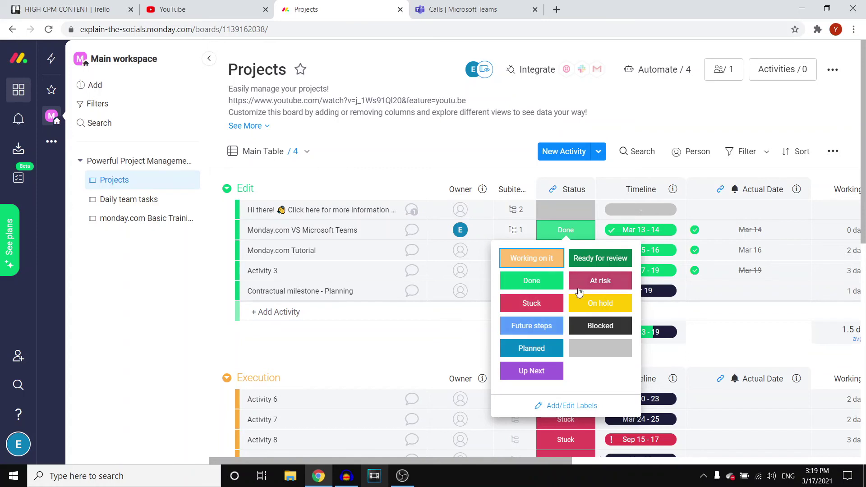
pyautogui.click(551, 258)
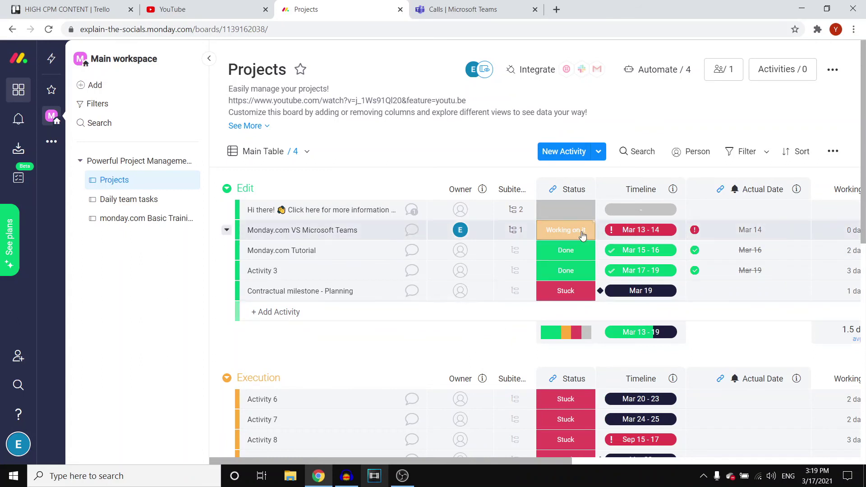
pyautogui.click(643, 232)
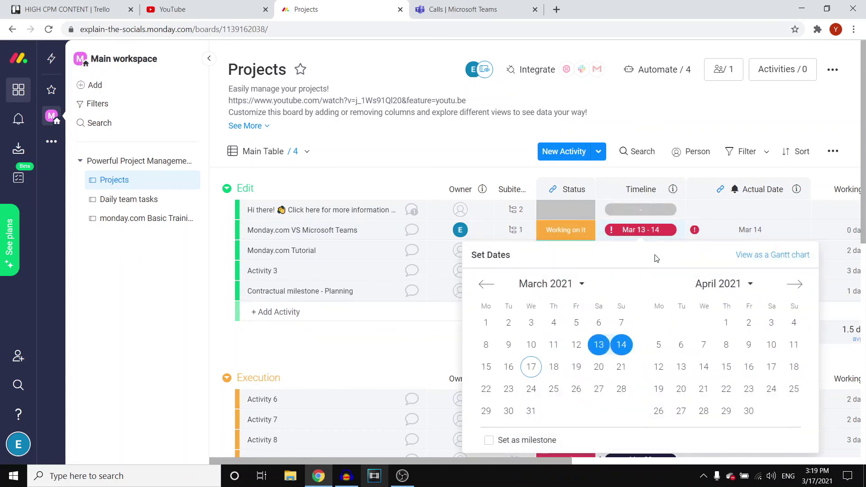
pyautogui.click(530, 373)
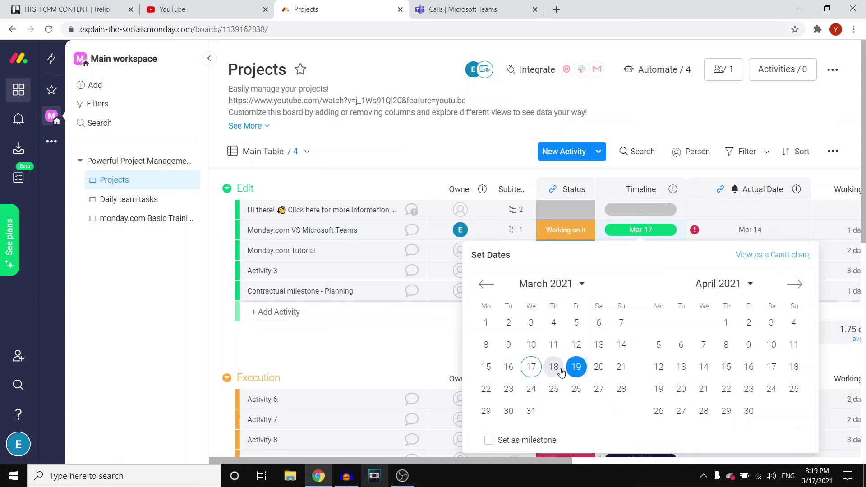
pyautogui.click(576, 367)
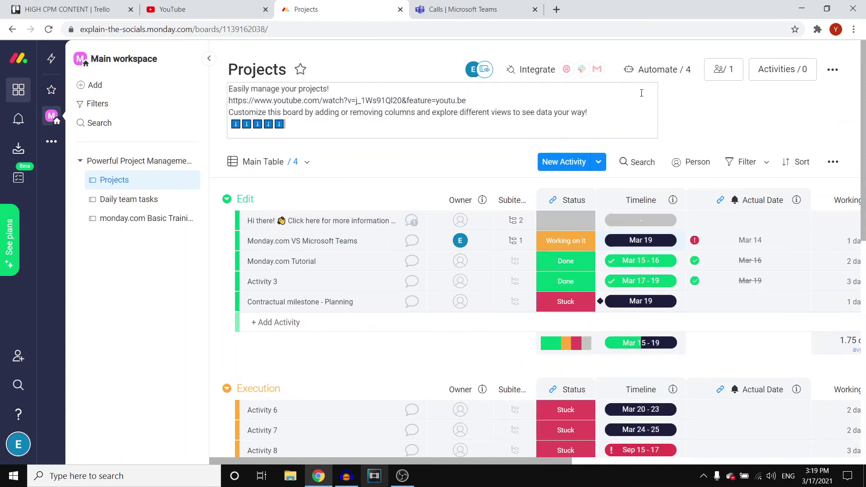
pyautogui.moveTo(652, 244)
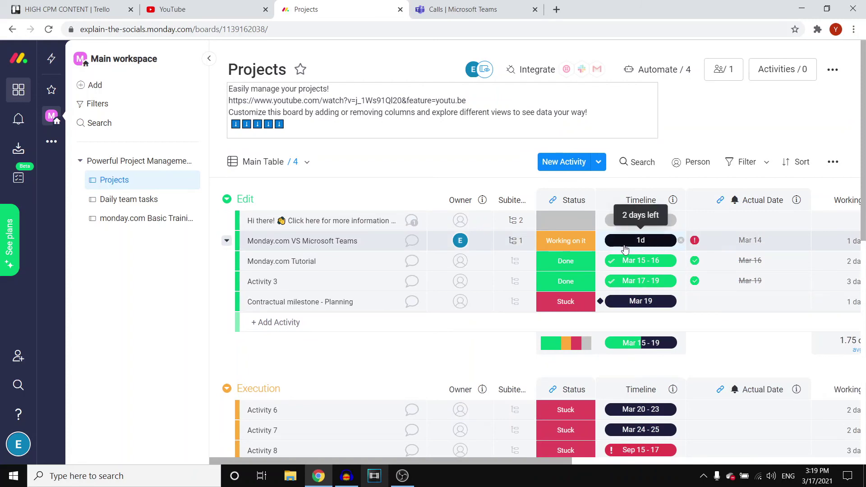
pyautogui.scroll(-10, 466, 282)
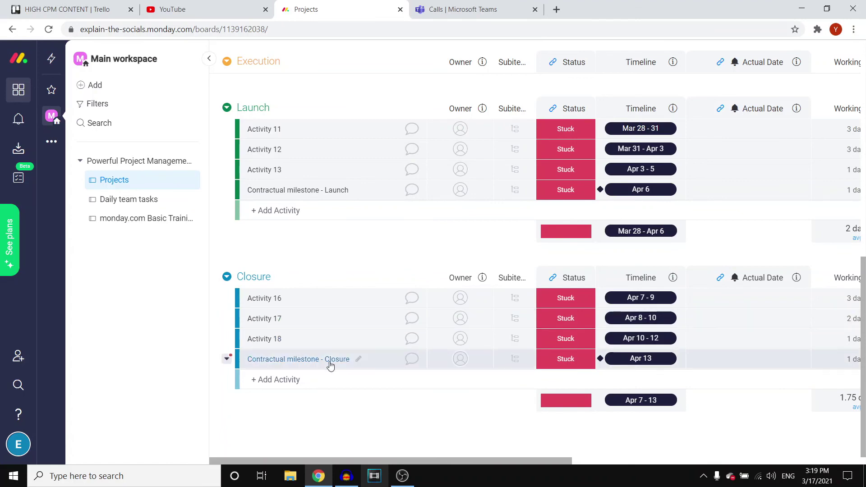
pyautogui.scroll(8, 328, 350)
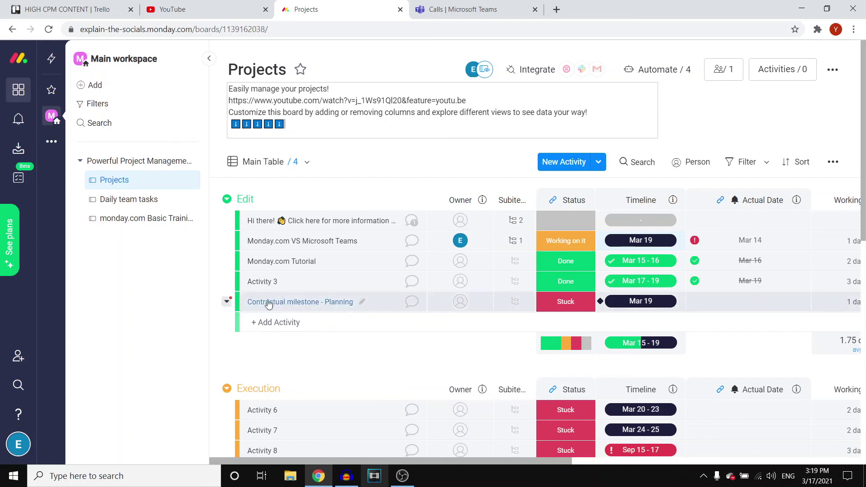
pyautogui.click(479, 10)
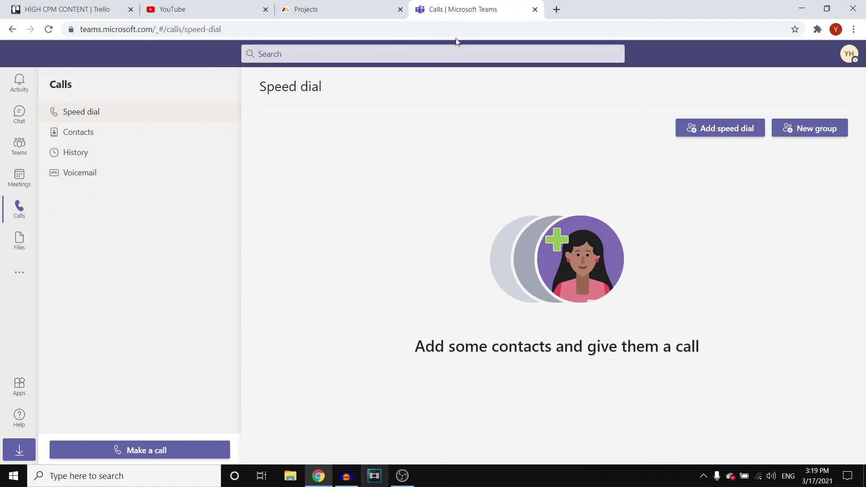
# Go back to the monday.com Projects board and scroll through it
pyautogui.click(384, 8)
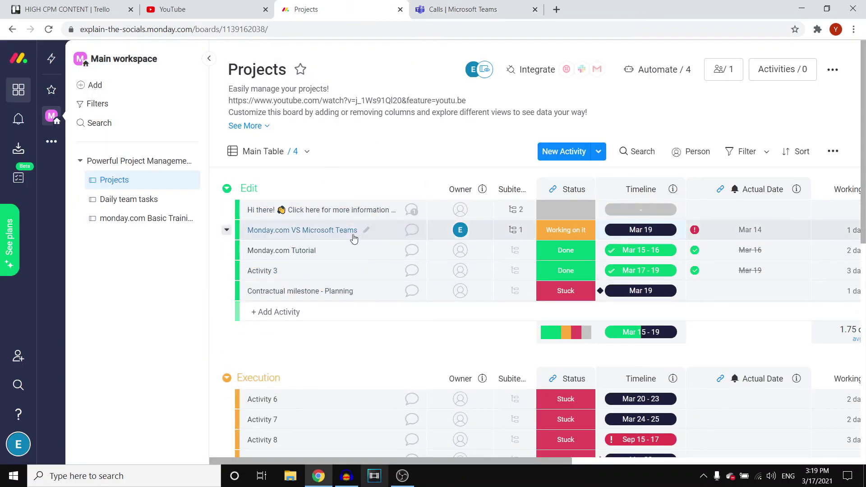
pyautogui.scroll(-7, 425, 273)
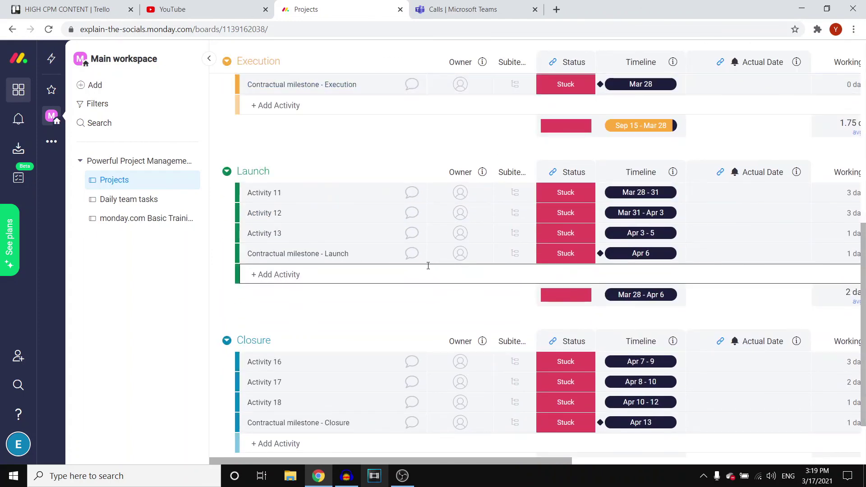
pyautogui.scroll(8, 458, 255)
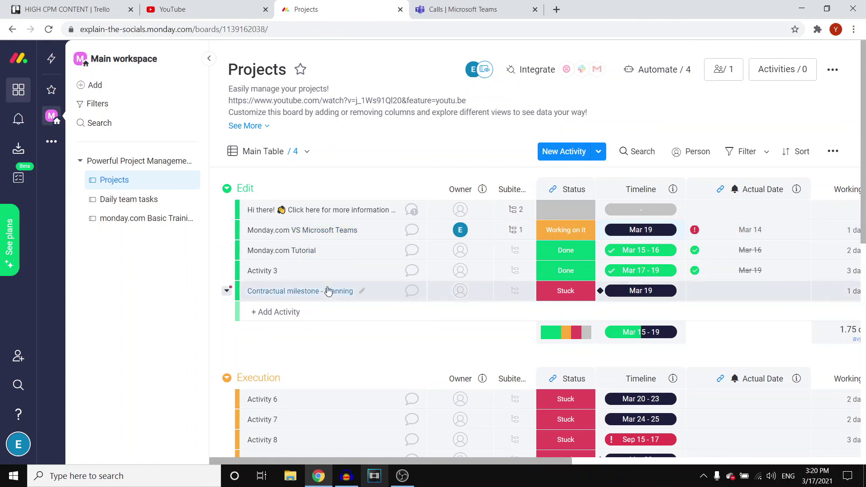
# Open Microsoft Teams' Chat page and compare it against the monday.com board
pyautogui.click(456, 9)
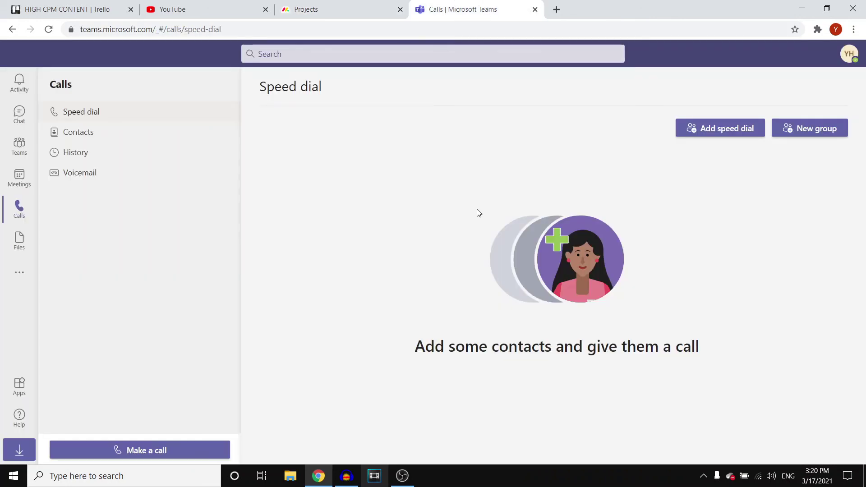
pyautogui.click(19, 114)
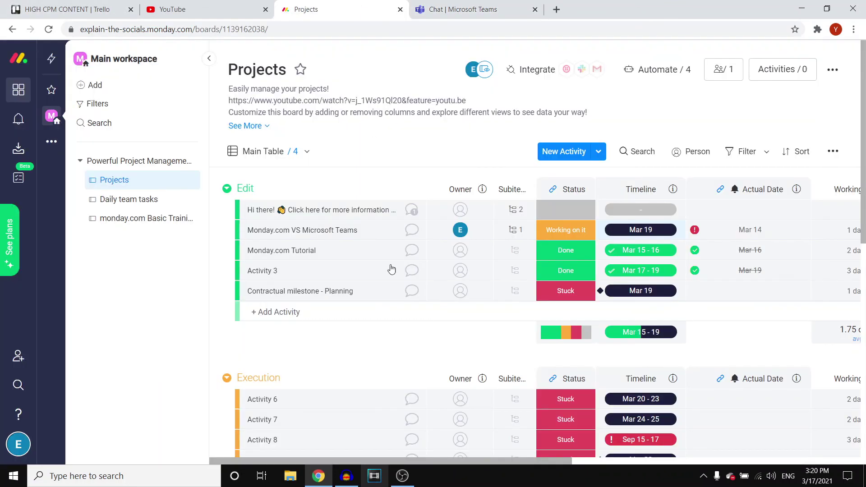
pyautogui.click(385, 9)
pyautogui.click(513, 6)
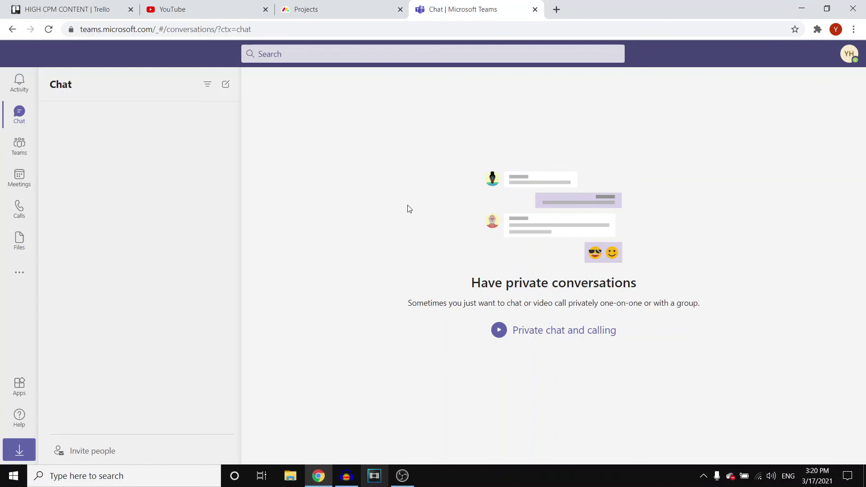
# Switch to the Projects board tab showing the Edit group's updated task
pyautogui.click(375, 5)
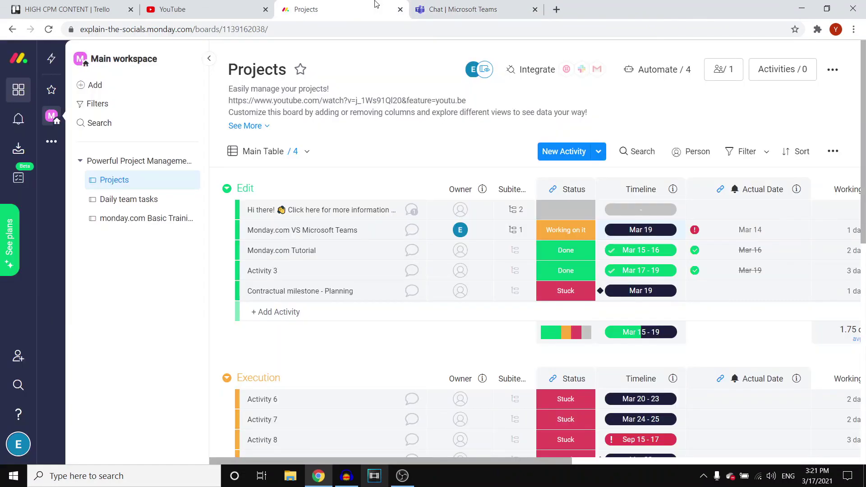